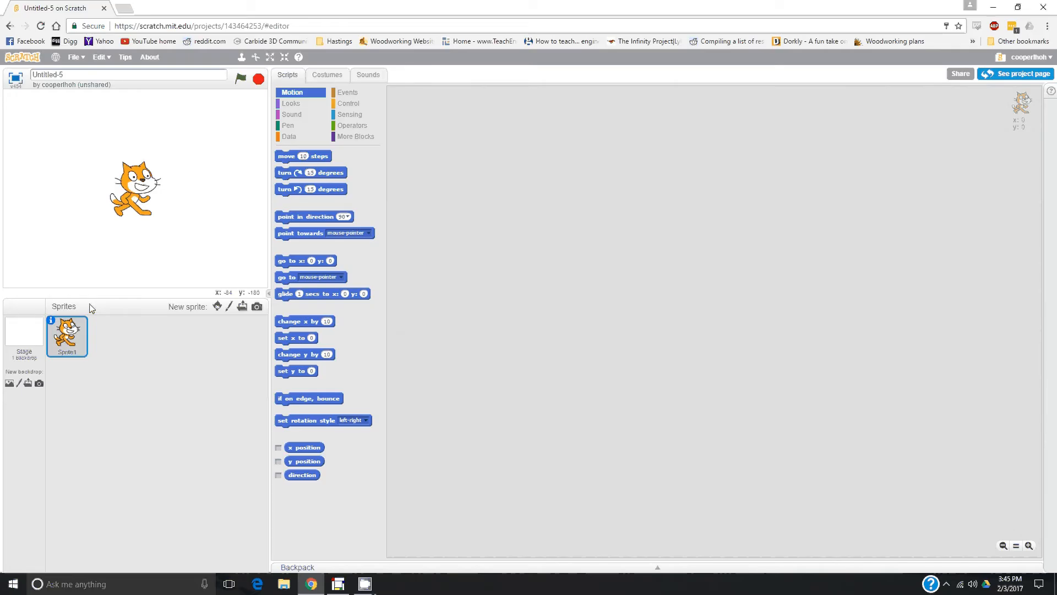
# Create a new blank painted sprite and set its costume canvas to vector mode
pyautogui.click(230, 307)
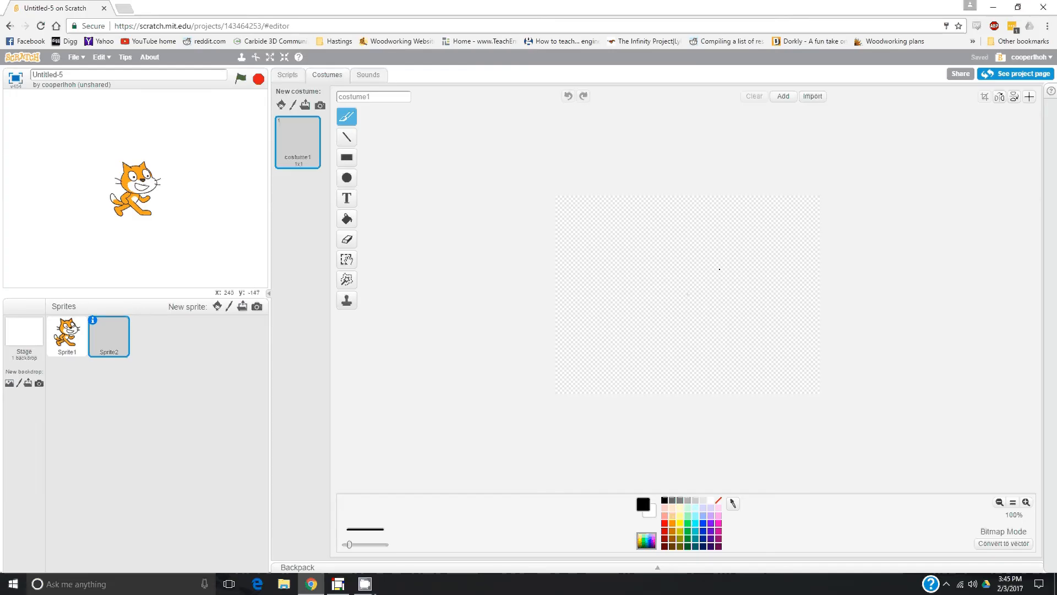
pyautogui.click(1019, 543)
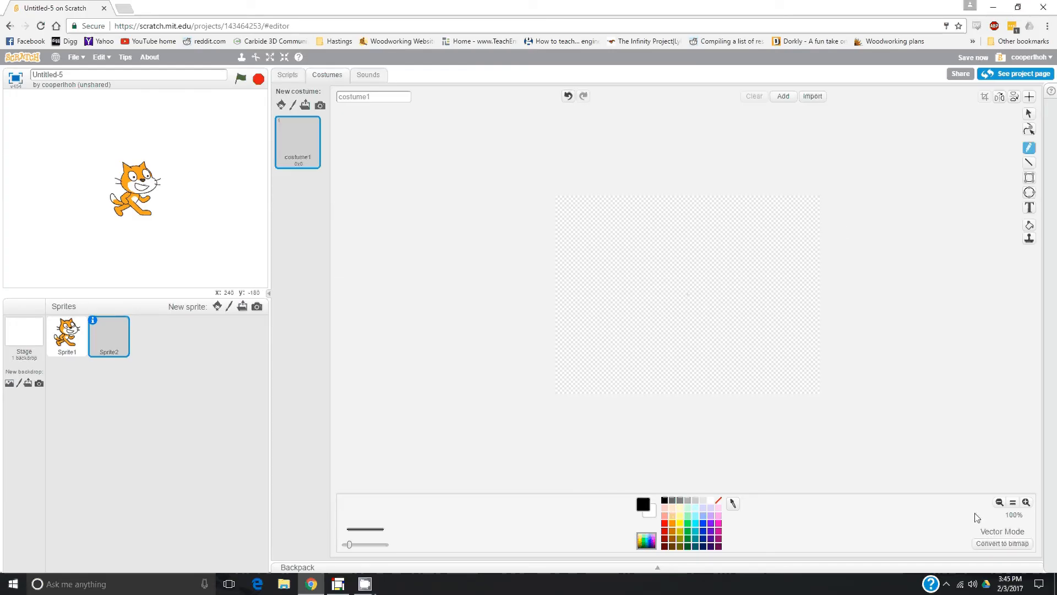
pyautogui.click(993, 544)
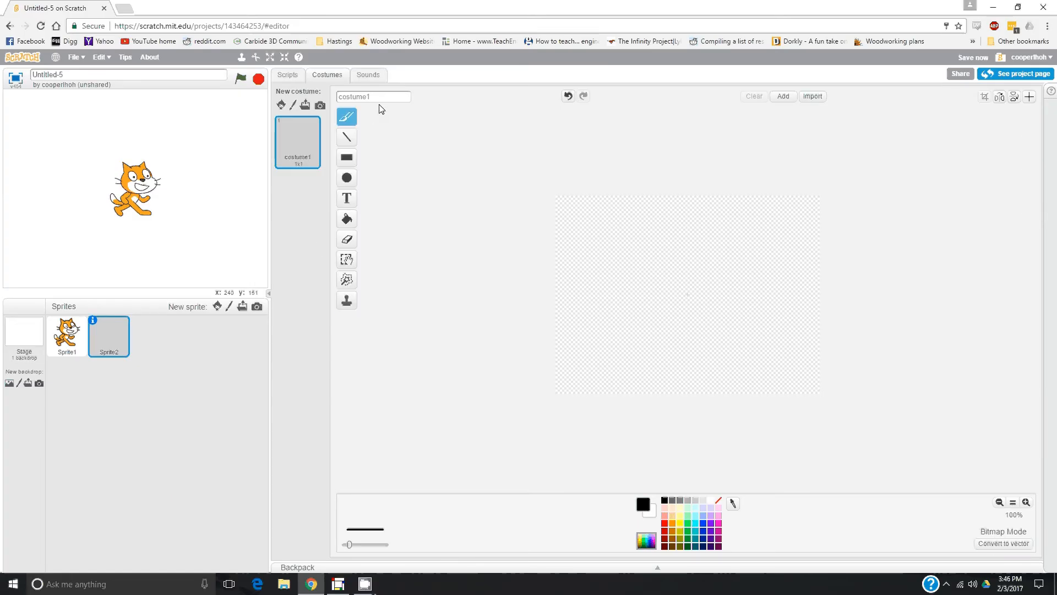
pyautogui.click(1004, 543)
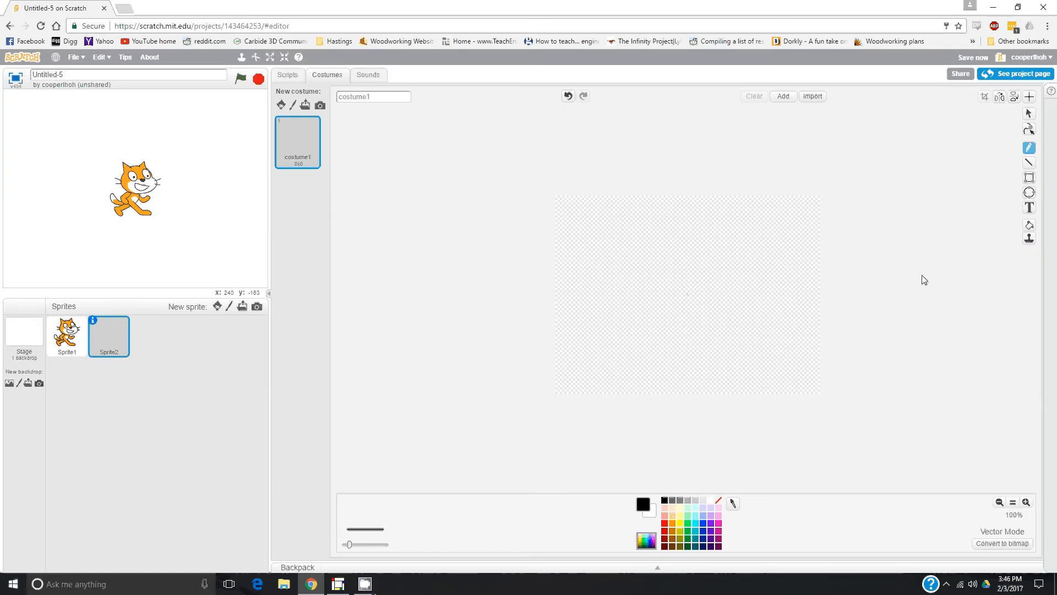
# Draw an unfilled black circle about 195 pixels wide with a slightly thicker outline as the head, and reposition it on the canvas
pyautogui.click(1031, 194)
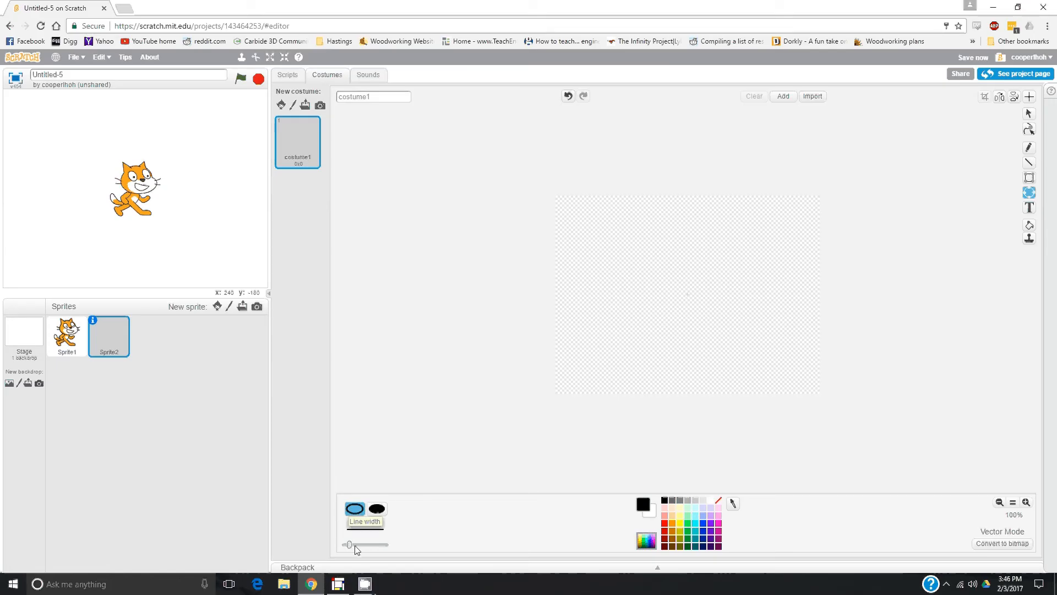
pyautogui.moveTo(350, 547)
pyautogui.mouseDown()
pyautogui.moveTo(384, 547)
pyautogui.moveTo(353, 545)
pyautogui.mouseUp()
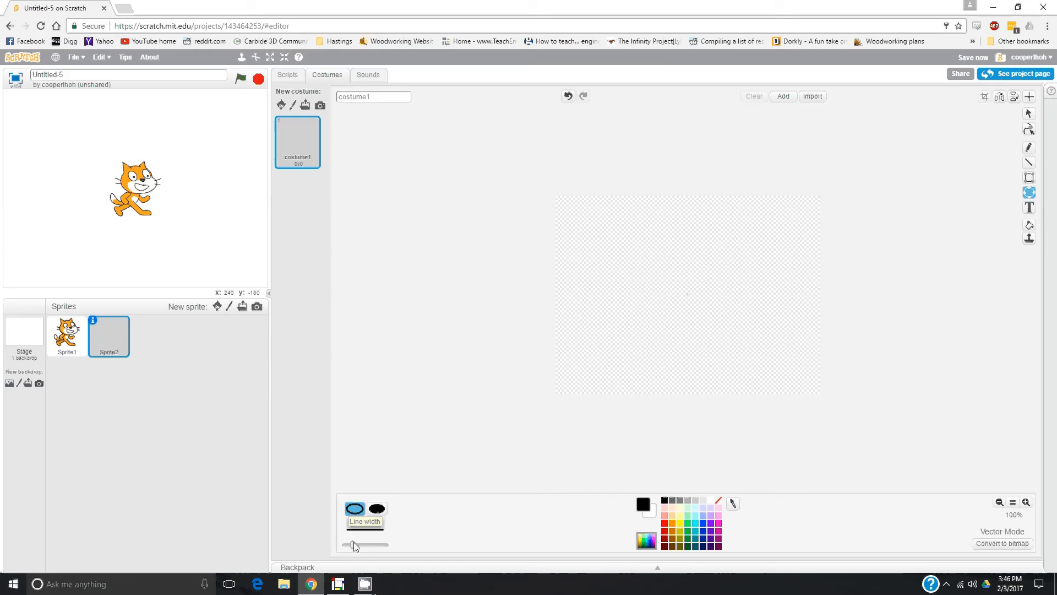
pyautogui.click(376, 511)
pyautogui.click(355, 509)
pyautogui.moveTo(659, 260)
pyautogui.mouseDown()
pyautogui.moveTo(700, 300)
pyautogui.moveTo(687, 266)
pyautogui.moveTo(692, 354)
pyautogui.moveTo(661, 283)
pyautogui.moveTo(769, 362)
pyautogui.moveTo(728, 328)
pyautogui.moveTo(781, 339)
pyautogui.moveTo(657, 269)
pyautogui.moveTo(633, 333)
pyautogui.moveTo(634, 236)
pyautogui.moveTo(752, 355)
pyautogui.mouseUp()
pyautogui.click(1029, 114)
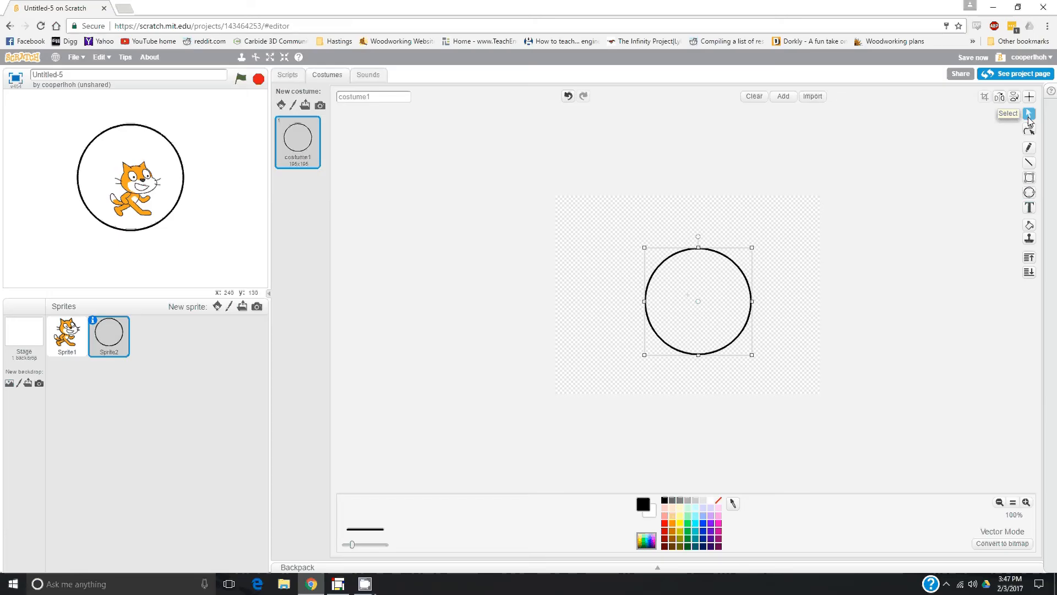
pyautogui.moveTo(730, 305); pyautogui.dragTo(704, 292)
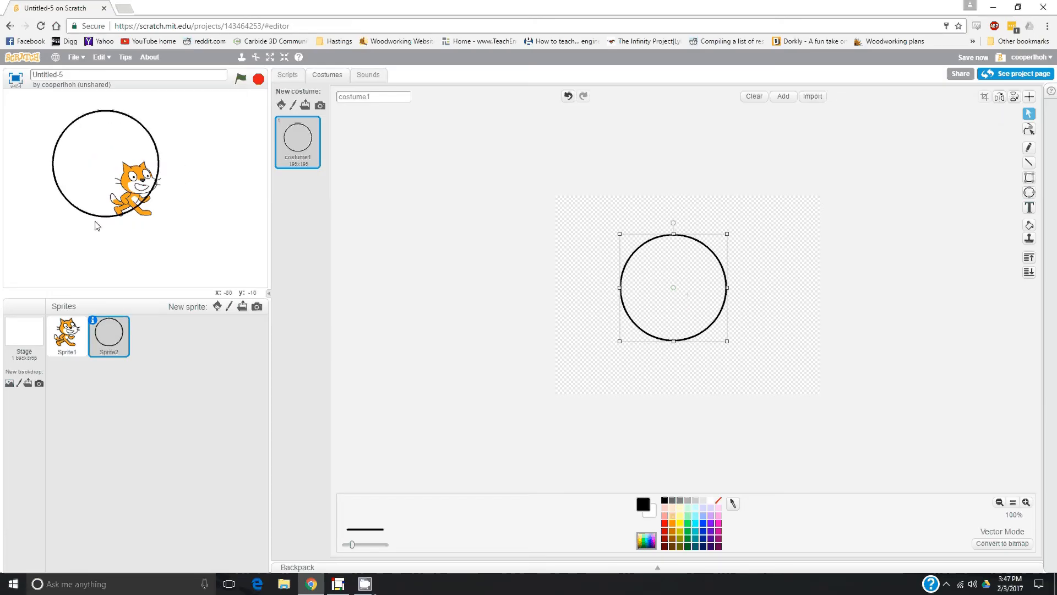
# Delete the cat sprite from the project
pyautogui.click(77, 342)
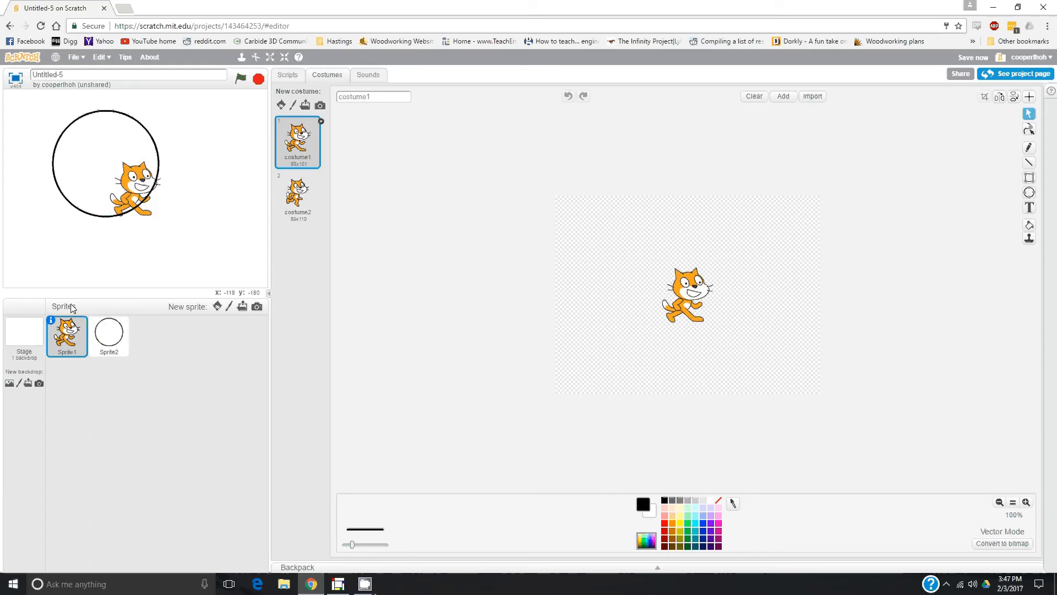
pyautogui.rightClick(77, 342)
pyautogui.click(106, 378)
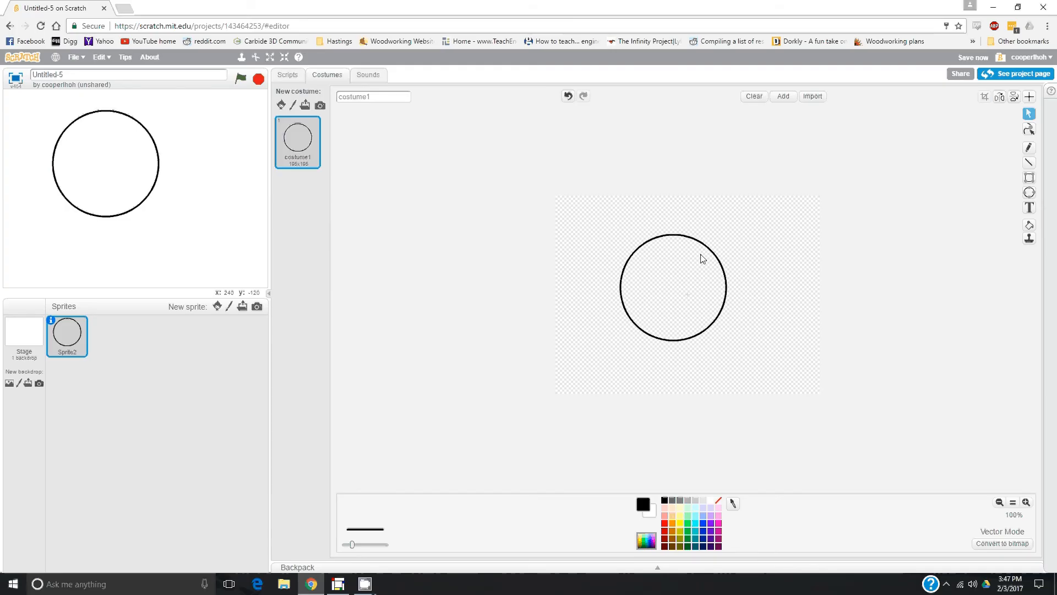
# Center the head circle on the canvas and fill it with solid light peach
pyautogui.moveTo(701, 244); pyautogui.dragTo(717, 248)
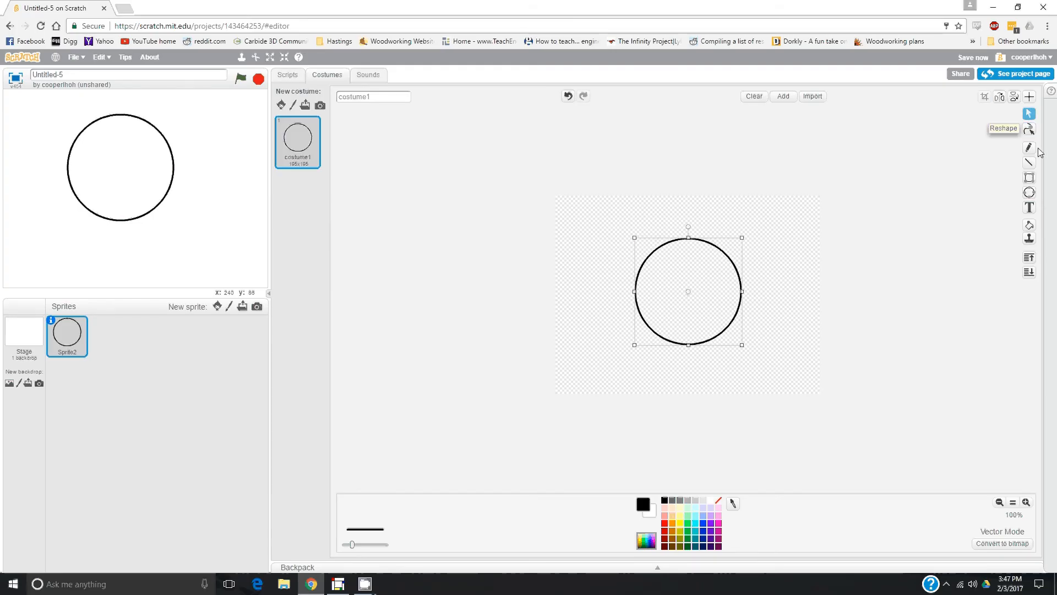
pyautogui.click(1032, 228)
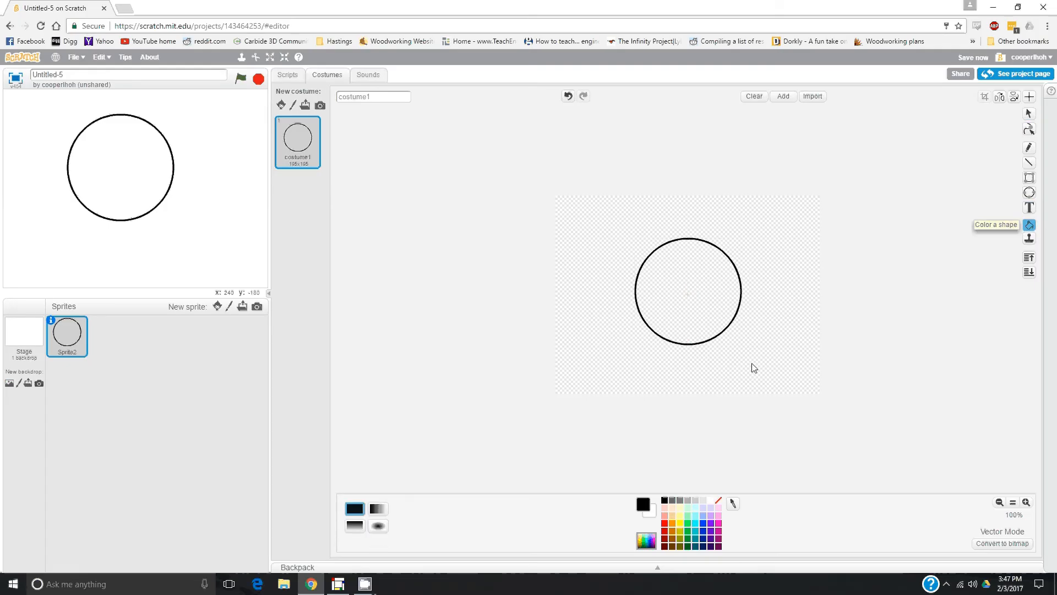
pyautogui.click(674, 508)
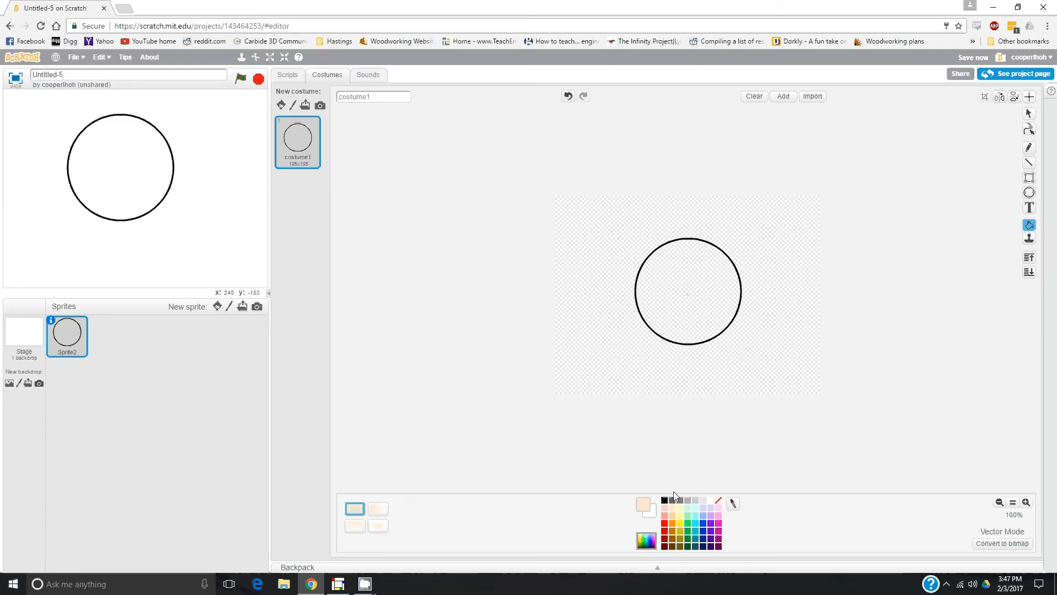
pyautogui.click(679, 303)
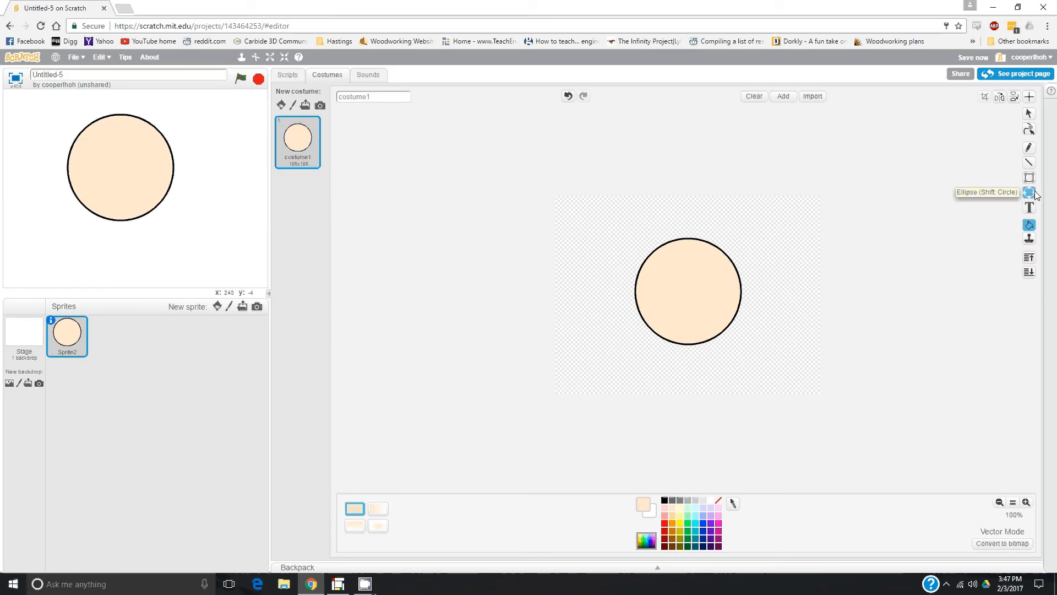
# Draw a smaller black circle outline as the left eye and duplicate it level on the right side of the face
pyautogui.click(1029, 192)
pyautogui.click(665, 500)
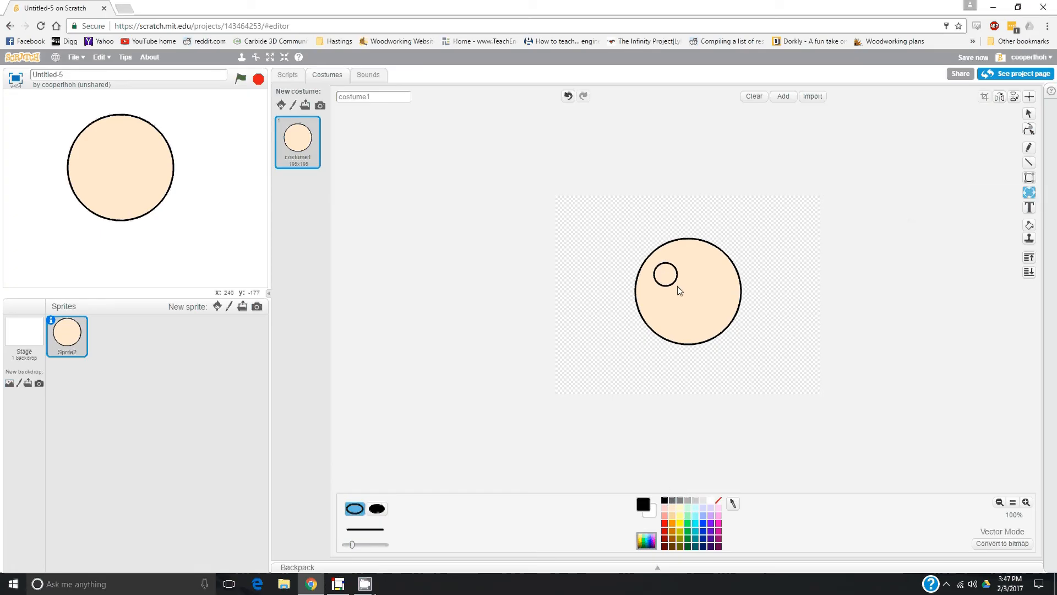
pyautogui.moveTo(679, 290)
pyautogui.mouseDown()
pyautogui.moveTo(693, 303)
pyautogui.moveTo(680, 285)
pyautogui.mouseUp()
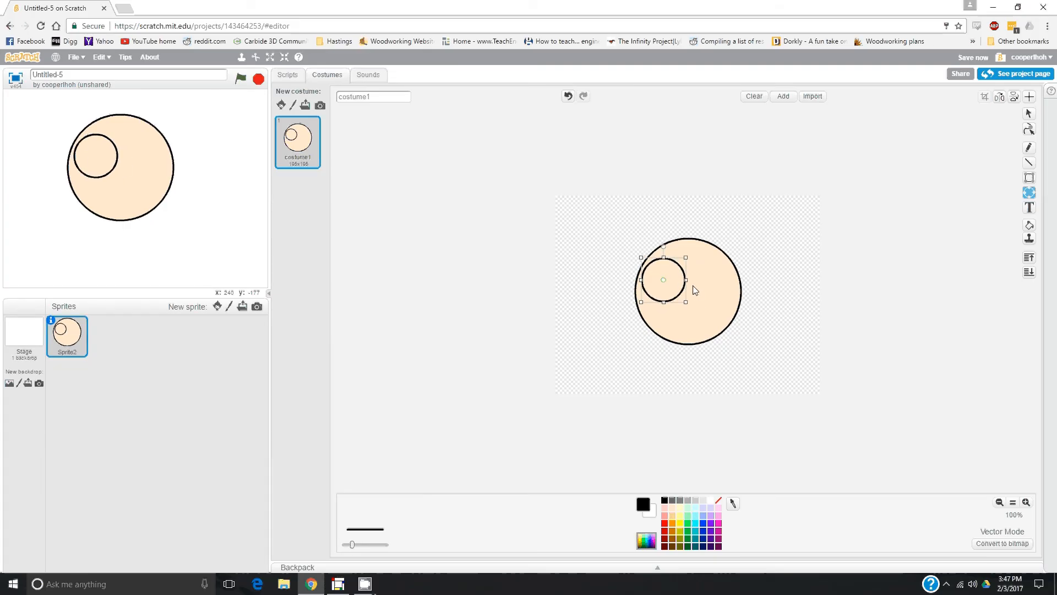
pyautogui.click(1029, 238)
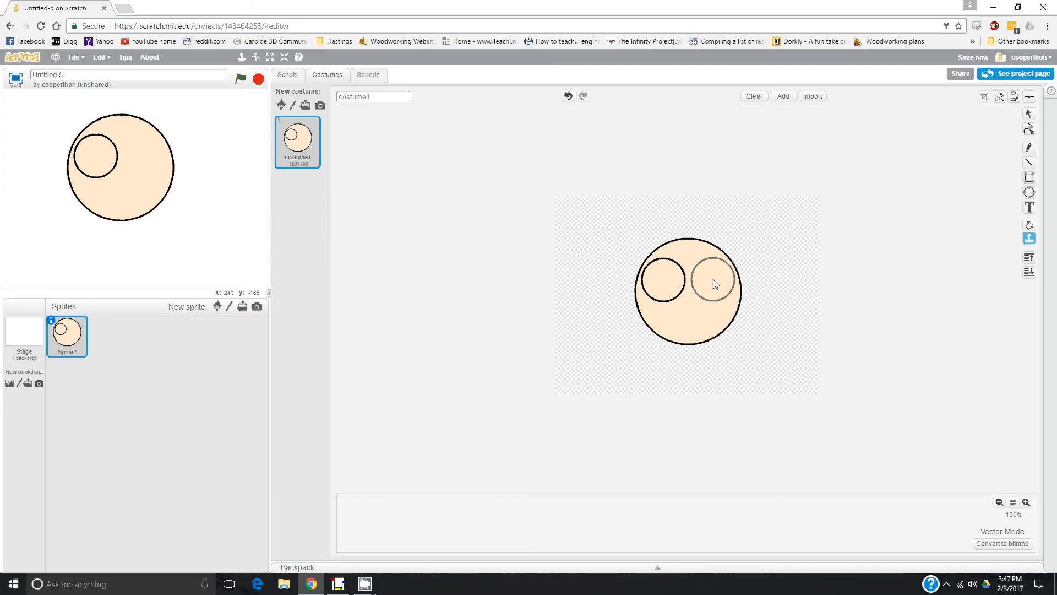
pyautogui.click(713, 279)
pyautogui.click(817, 283)
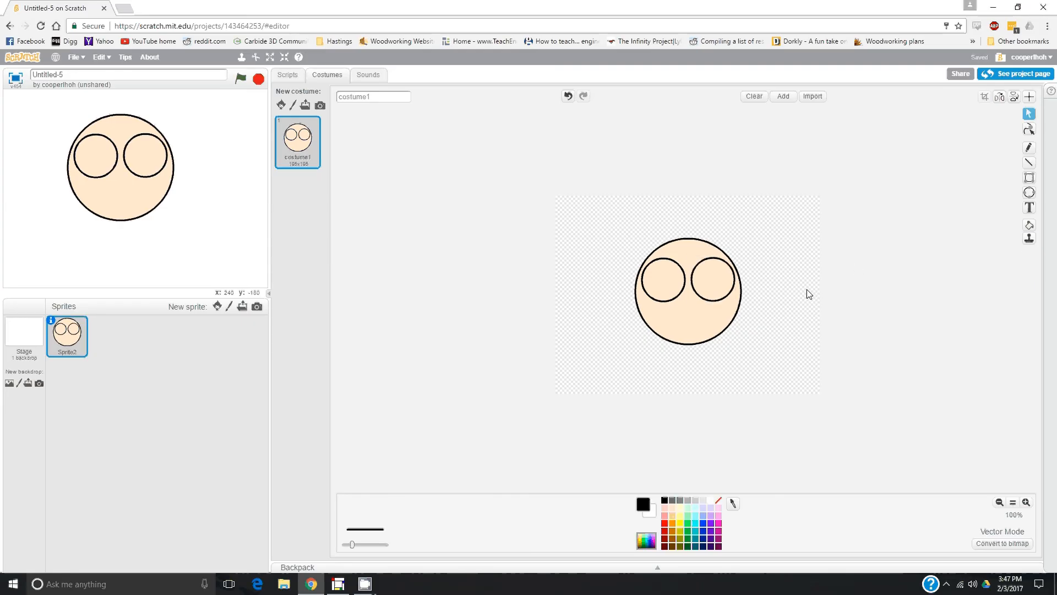
# Draw a tiny black circle outline as the nose between the eyes and a straight horizontal line below it as the mouth
pyautogui.click(1029, 192)
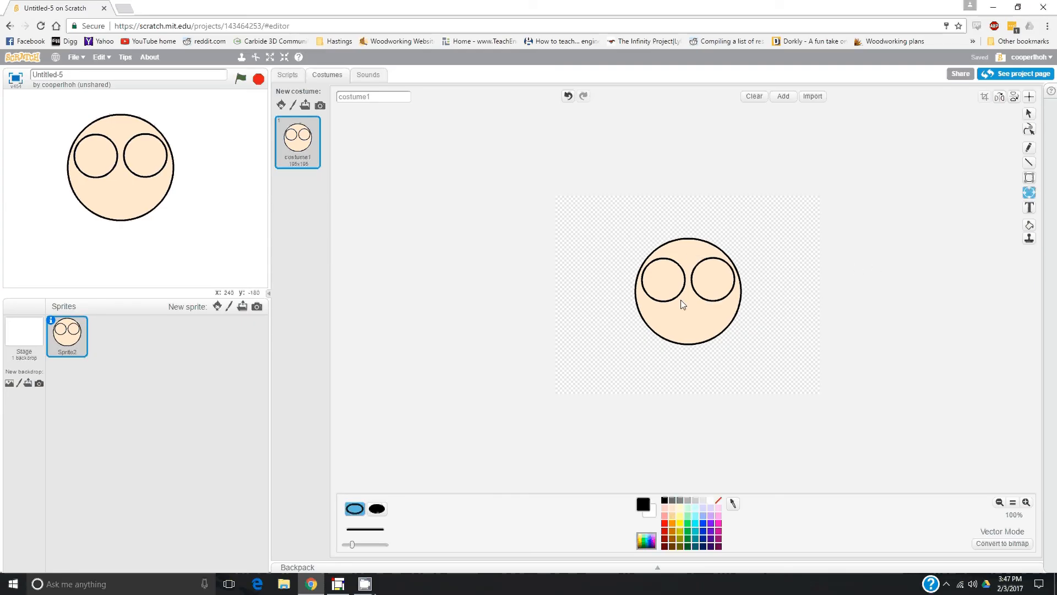
pyautogui.moveTo(683, 298); pyautogui.dragTo(692, 307)
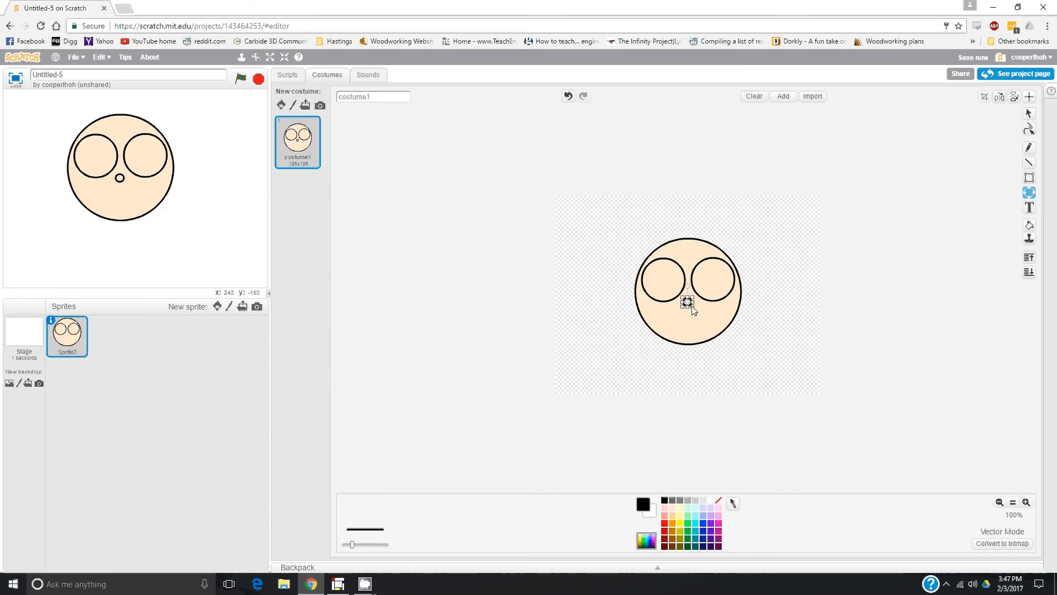
pyautogui.click(1030, 162)
pyautogui.moveTo(716, 321); pyautogui.dragTo(725, 320)
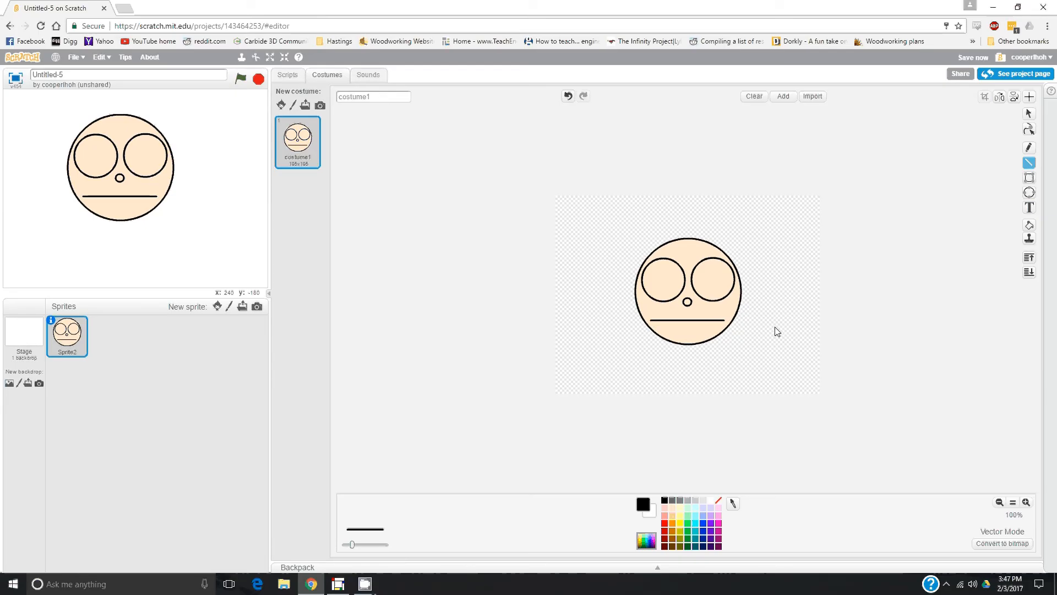
# Draw a small oval outline as the pupil inside the right eye and duplicate it into the left eye
pyautogui.click(1029, 192)
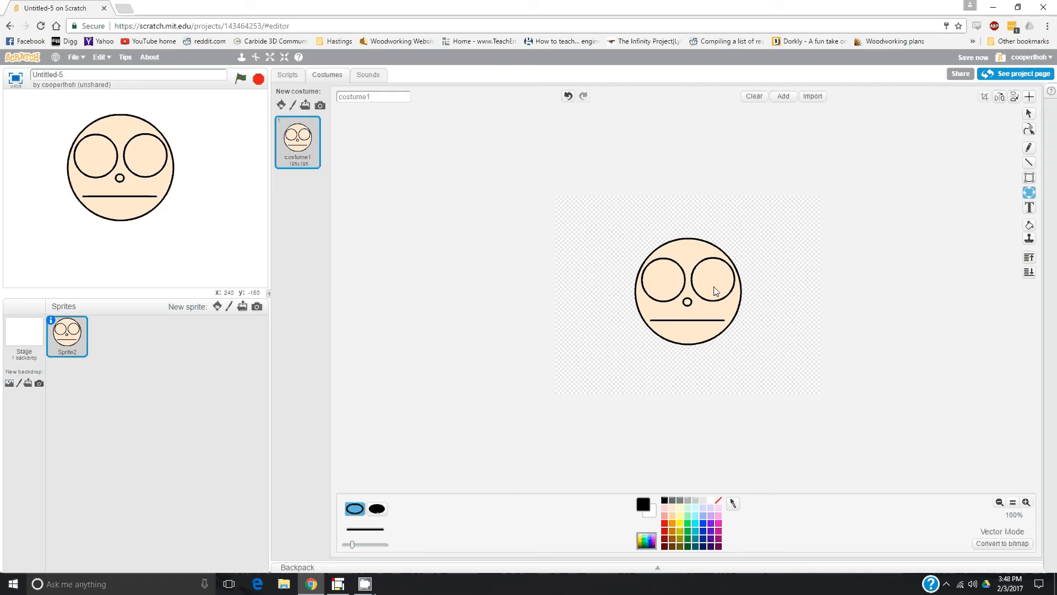
pyautogui.moveTo(709, 273); pyautogui.dragTo(722, 288)
pyautogui.click(1029, 238)
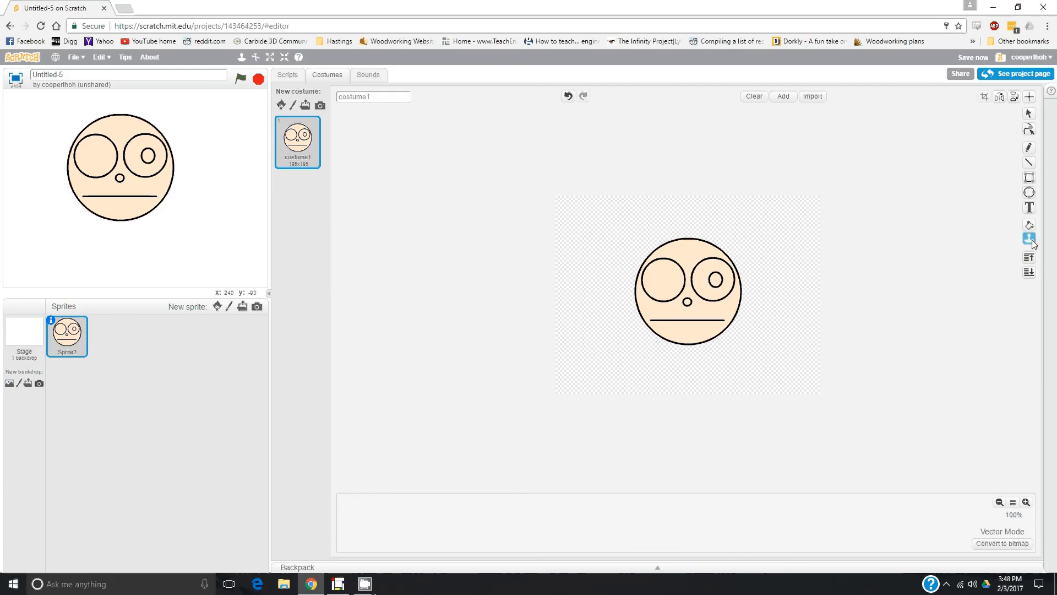
pyautogui.click(721, 277)
pyautogui.click(661, 280)
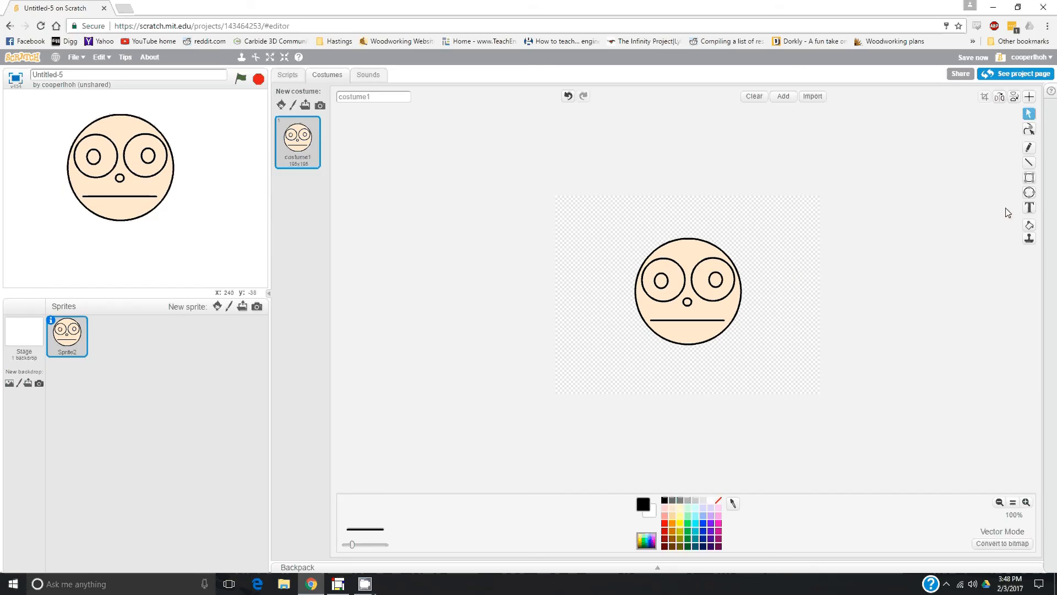
# Fill both eyes, including their pupils, with solid white
pyautogui.click(1031, 223)
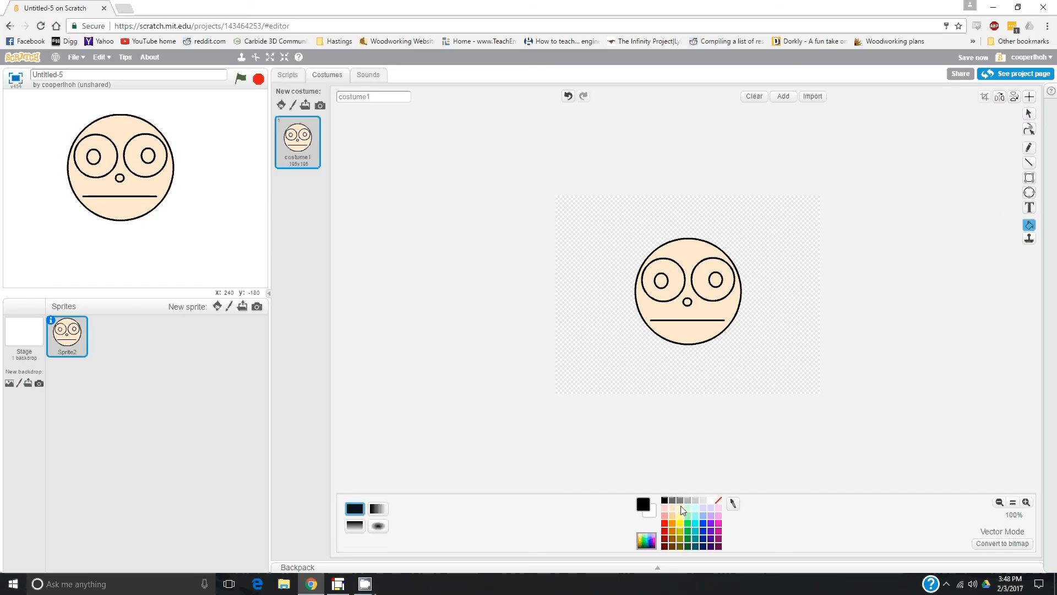
pyautogui.click(712, 501)
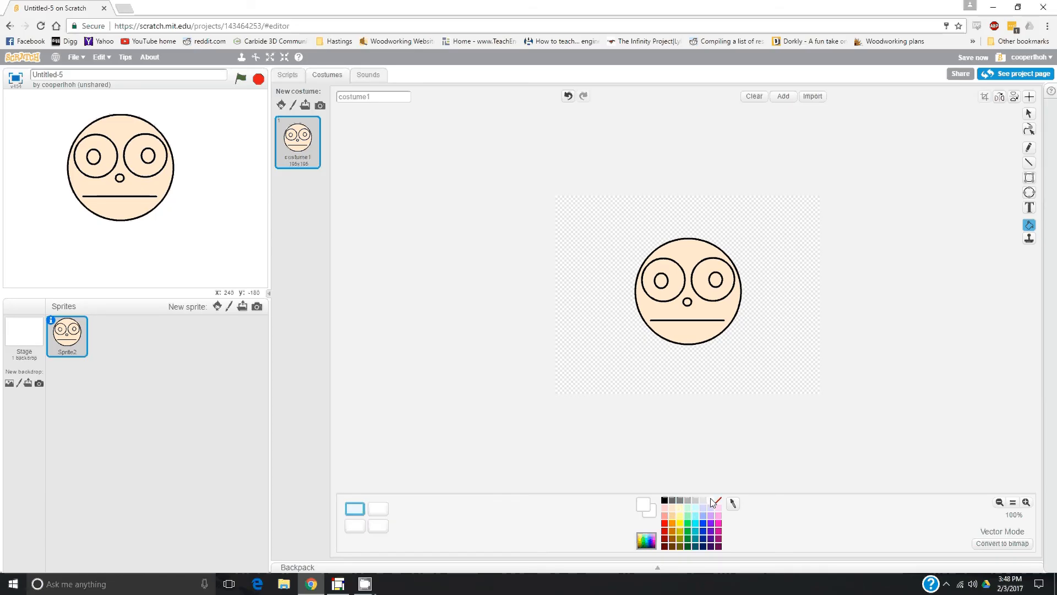
pyautogui.click(716, 280)
pyautogui.click(661, 282)
pyautogui.click(702, 270)
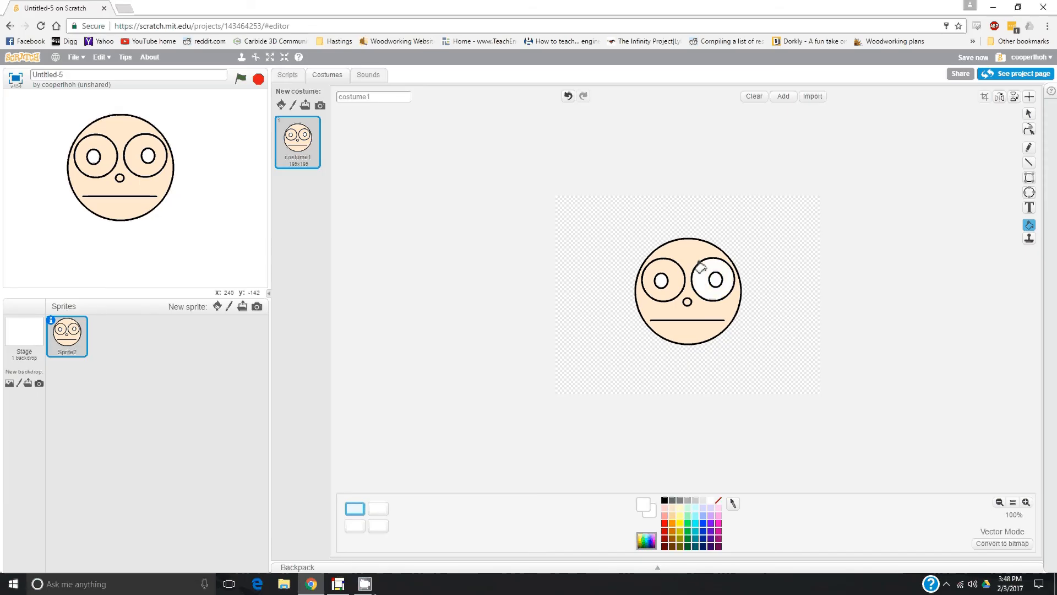
pyautogui.click(669, 274)
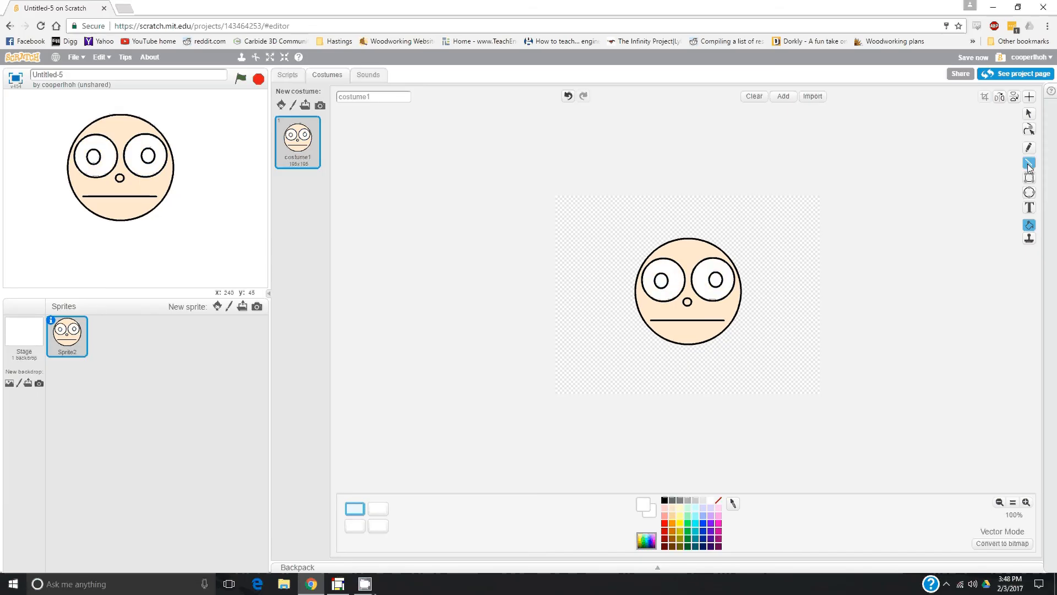
# Fill both pupils with solid black
pyautogui.click(666, 501)
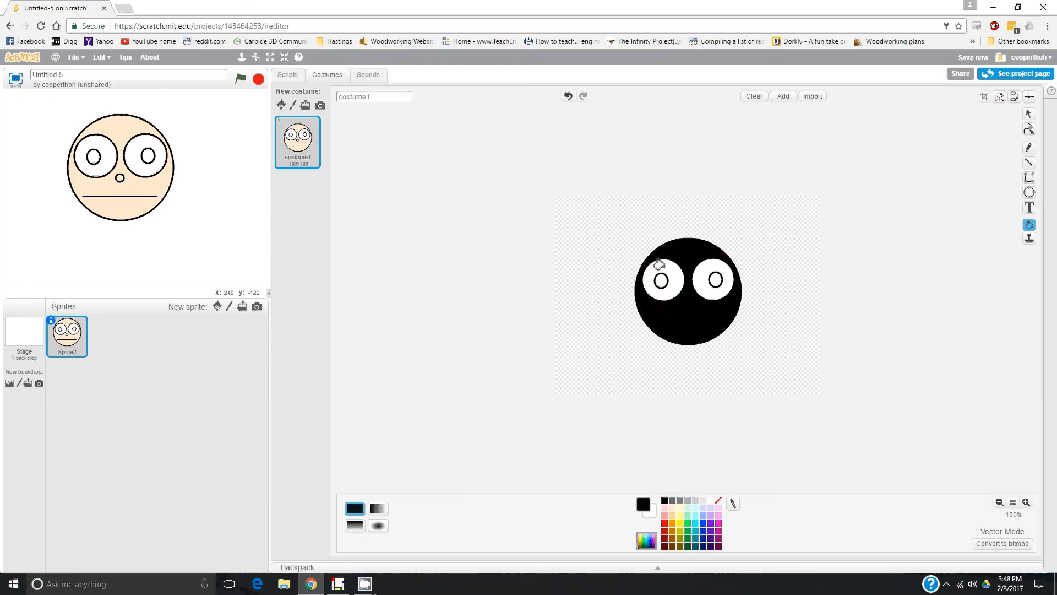
pyautogui.click(660, 281)
pyautogui.click(711, 281)
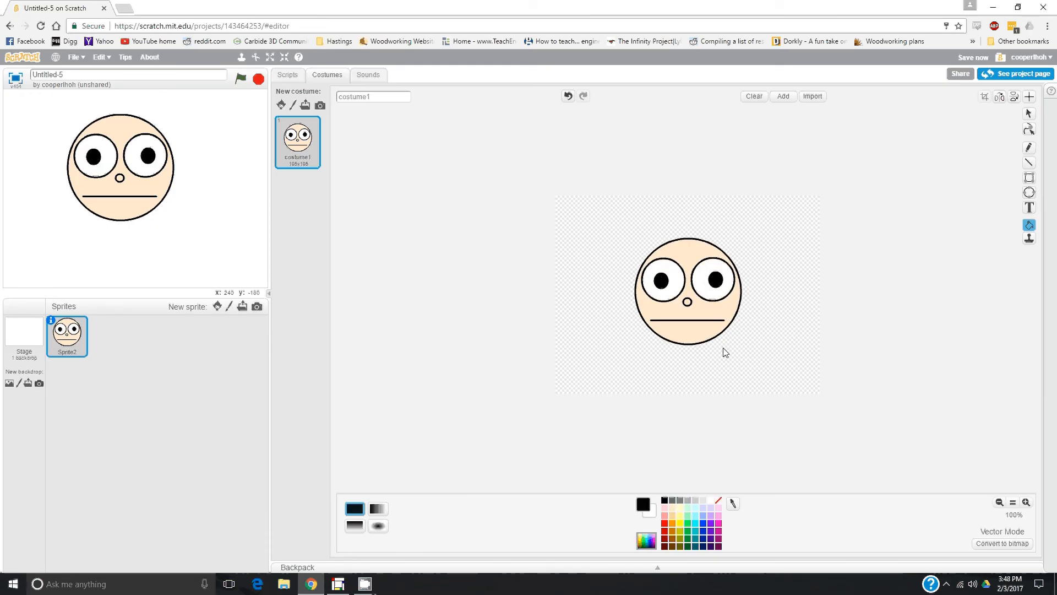
# Add ten evenly spaced reshape points along the straight mouth line
pyautogui.click(696, 321)
pyautogui.click(1031, 129)
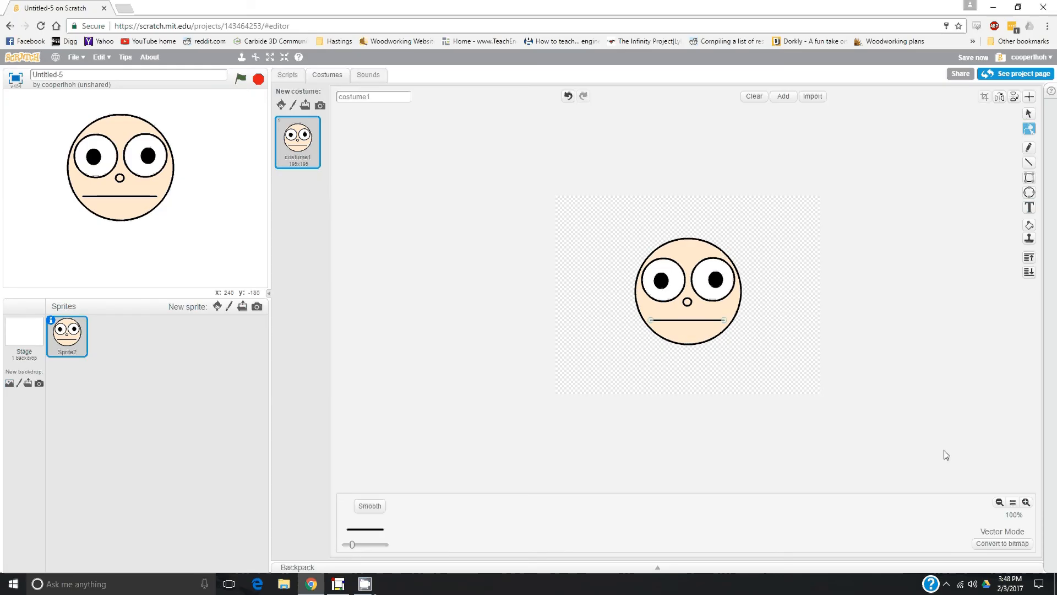
pyautogui.click(1026, 502)
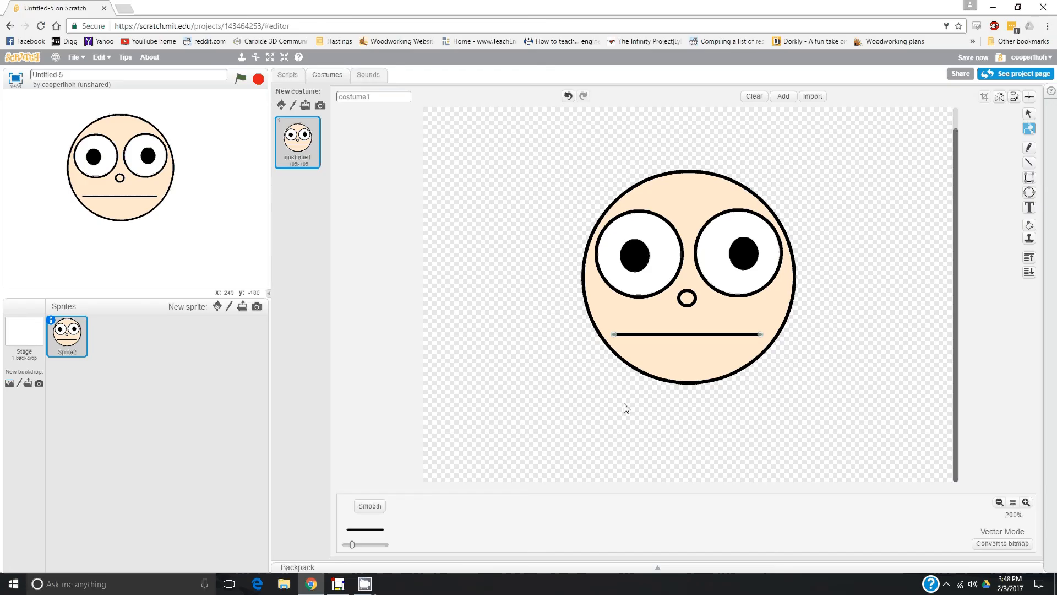
pyautogui.click(625, 335)
pyautogui.click(637, 334)
pyautogui.click(652, 334)
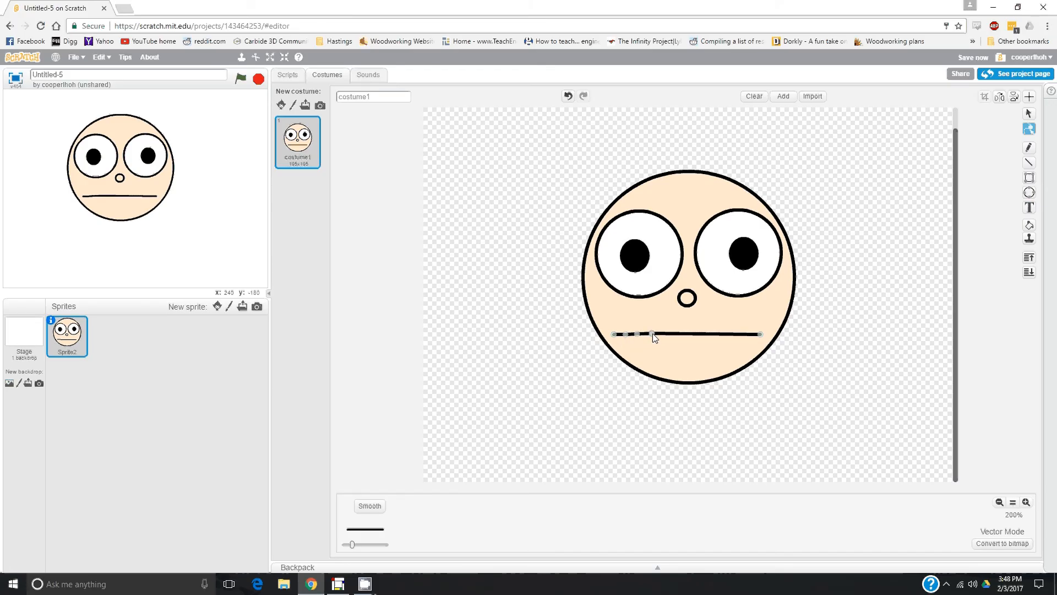
pyautogui.click(665, 333)
pyautogui.click(681, 333)
pyautogui.click(693, 334)
pyautogui.click(707, 334)
pyautogui.click(723, 334)
pyautogui.click(736, 334)
pyautogui.click(748, 334)
# Move the reshape points along the mouth line's left half progressively down to slope it toward the chin
pyautogui.moveTo(626, 335); pyautogui.dragTo(625, 337)
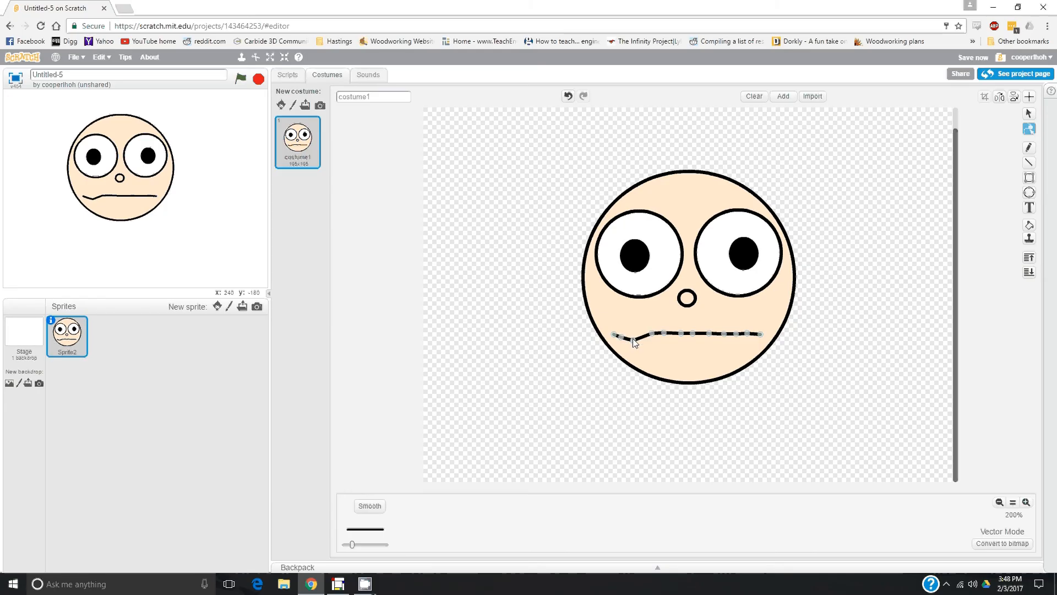
pyautogui.moveTo(632, 340); pyautogui.dragTo(629, 340)
pyautogui.moveTo(634, 343); pyautogui.dragTo(660, 351)
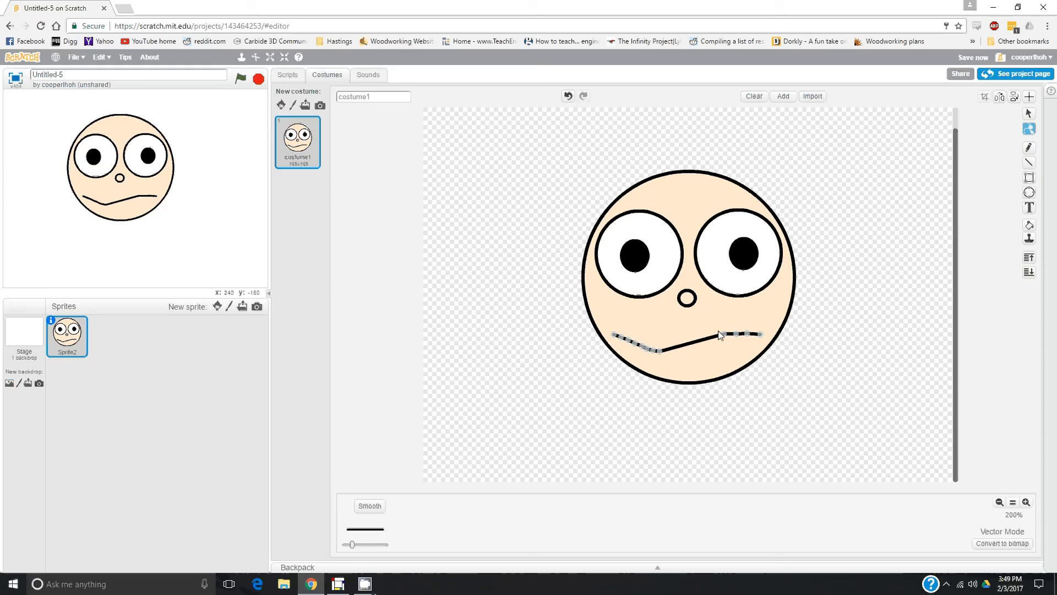
# Reposition the reshape points in the mouth line's middle and right half to curve it back up to its right end
pyautogui.moveTo(719, 336); pyautogui.dragTo(724, 337)
pyautogui.moveTo(703, 346); pyautogui.dragTo(673, 351)
pyautogui.moveTo(746, 333); pyautogui.dragTo(678, 352)
pyautogui.click(689, 349)
pyautogui.click(707, 344)
pyautogui.click(718, 342)
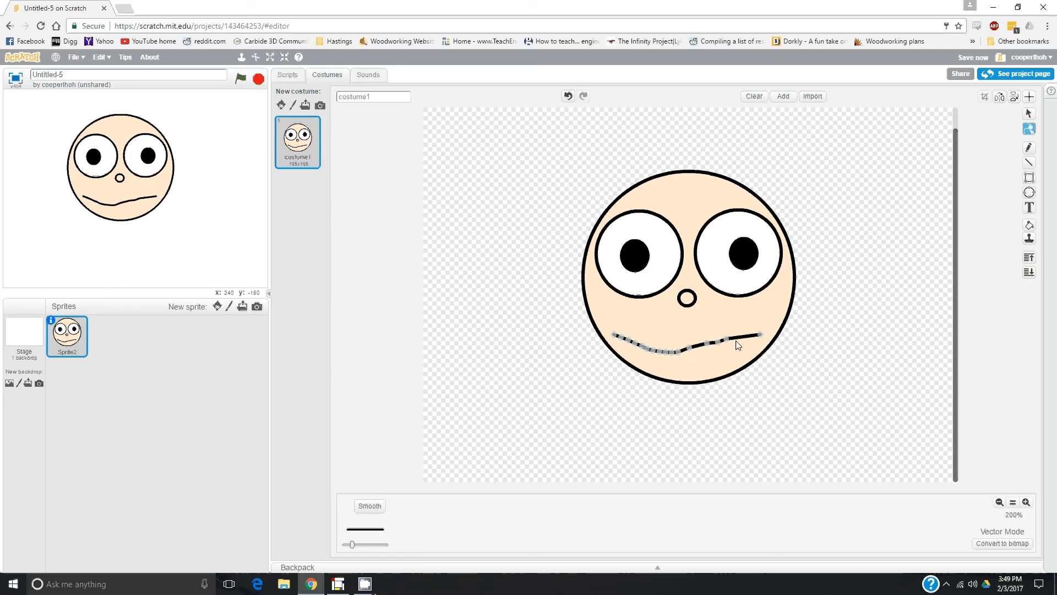
pyautogui.click(719, 347)
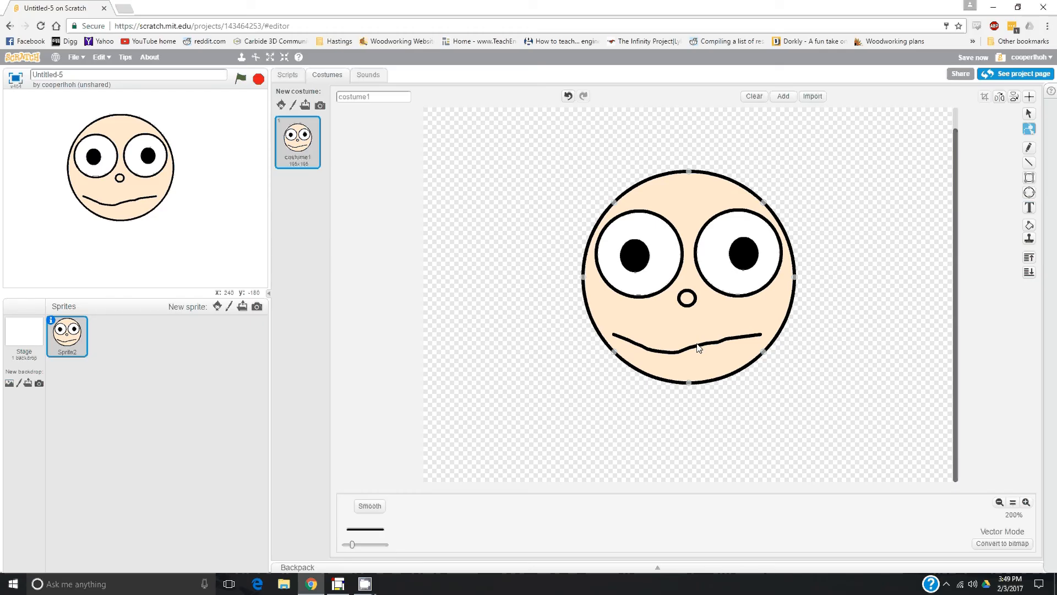
# Reshape the mouth line again, lowering its middle points for a smoother curve and pulling its right end inward to shorten it
pyautogui.click(1029, 114)
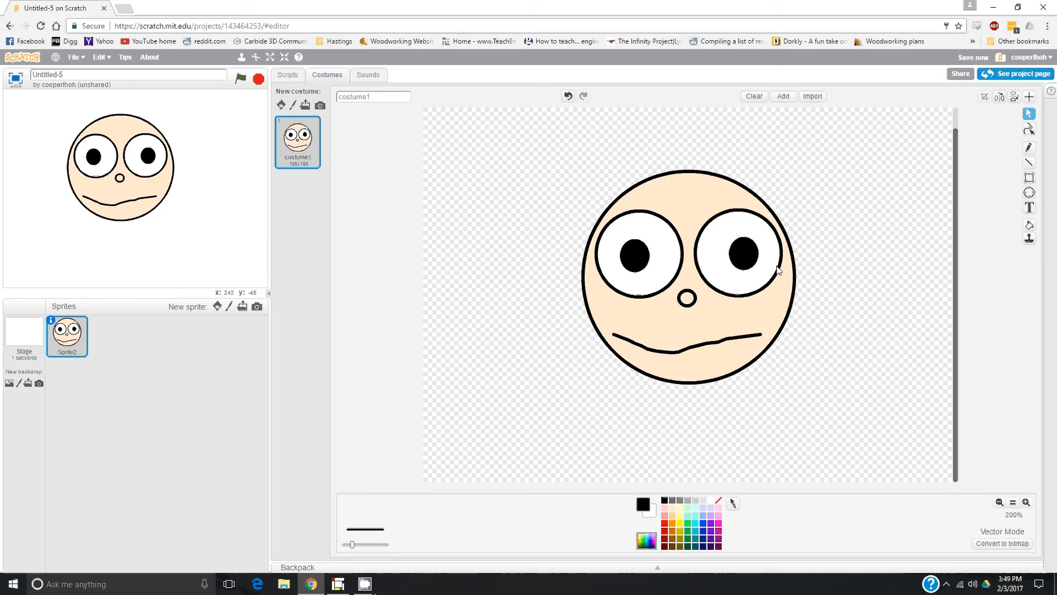
pyautogui.click(681, 352)
pyautogui.click(684, 355)
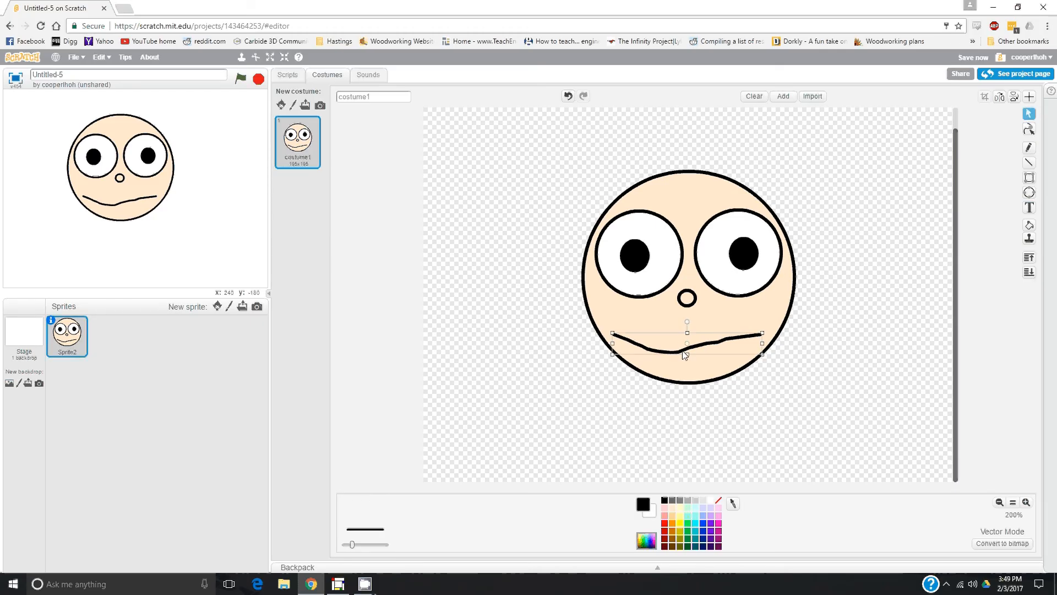
pyautogui.click(1029, 130)
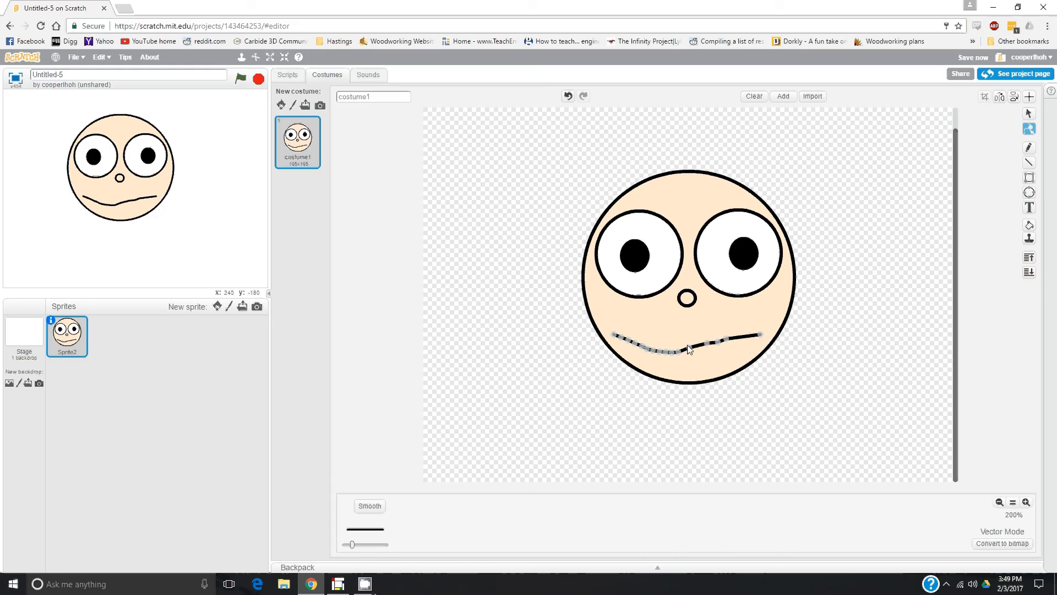
pyautogui.moveTo(691, 348); pyautogui.dragTo(688, 353)
pyautogui.moveTo(696, 352); pyautogui.dragTo(696, 351)
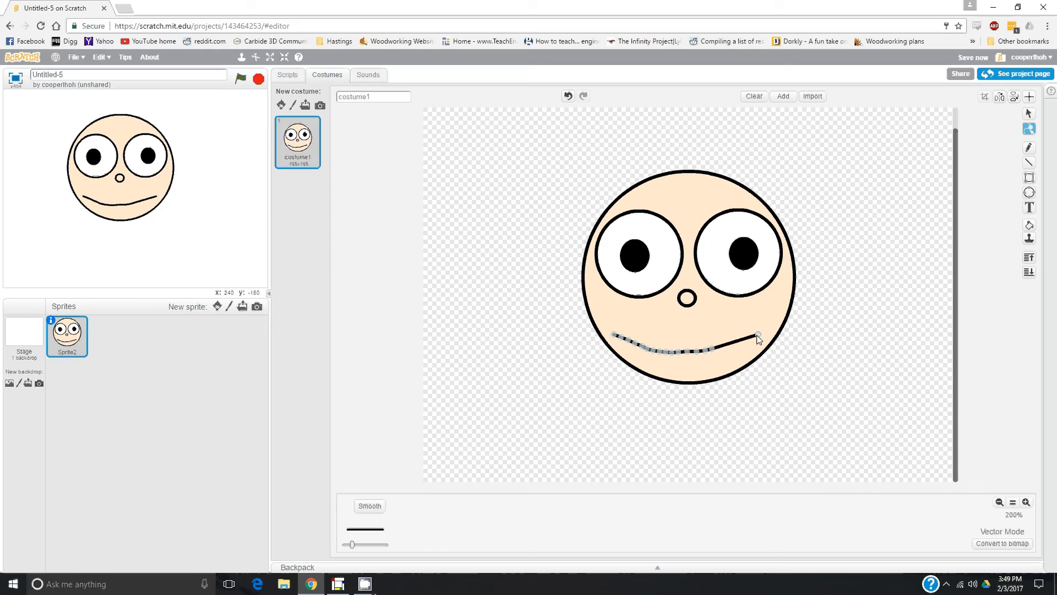
pyautogui.moveTo(760, 334); pyautogui.dragTo(720, 347)
pyautogui.moveTo(678, 351); pyautogui.dragTo(681, 356)
# Move the shortened mouth line right so it is centred beneath the nose, and deselect it
pyautogui.click(1028, 115)
pyautogui.moveTo(669, 351); pyautogui.dragTo(691, 350)
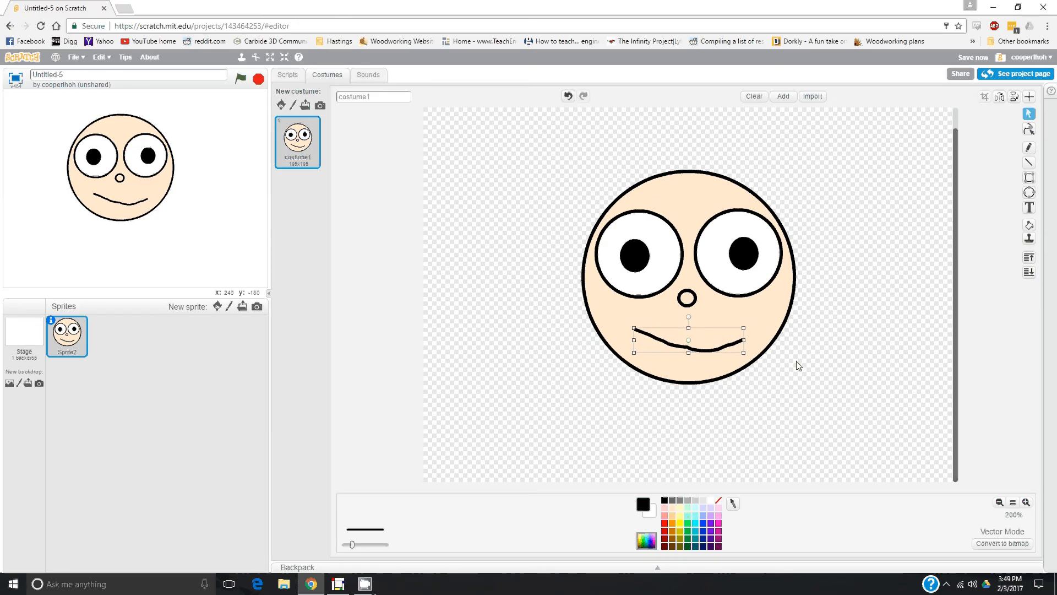
pyautogui.click(808, 376)
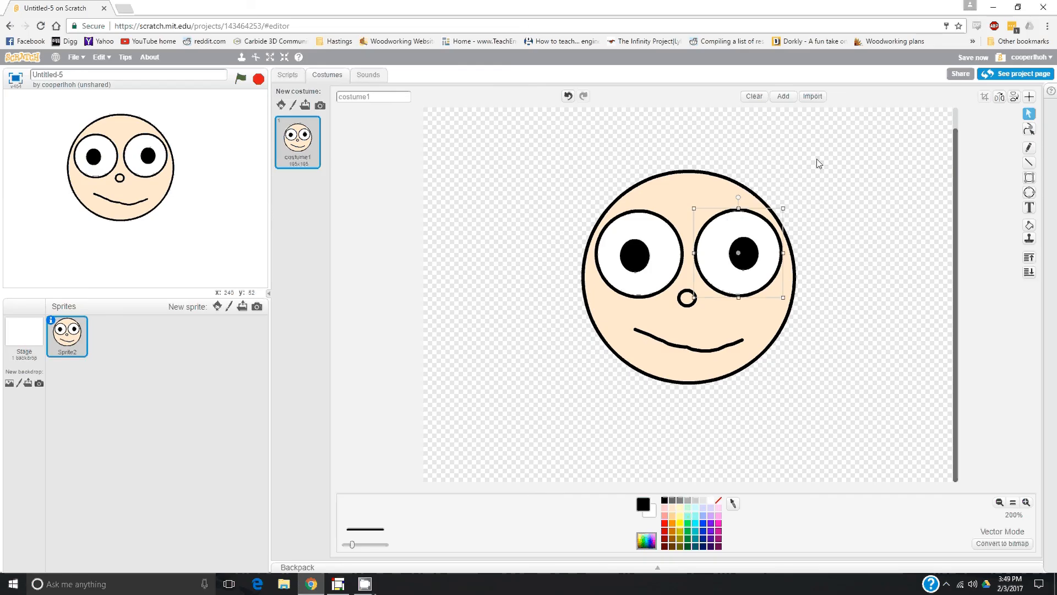
# Delete the right eye's white circle, and toggle the deletion with undo and redo, ending with the circle restored
pyautogui.click(732, 221)
pyautogui.press('Delete')
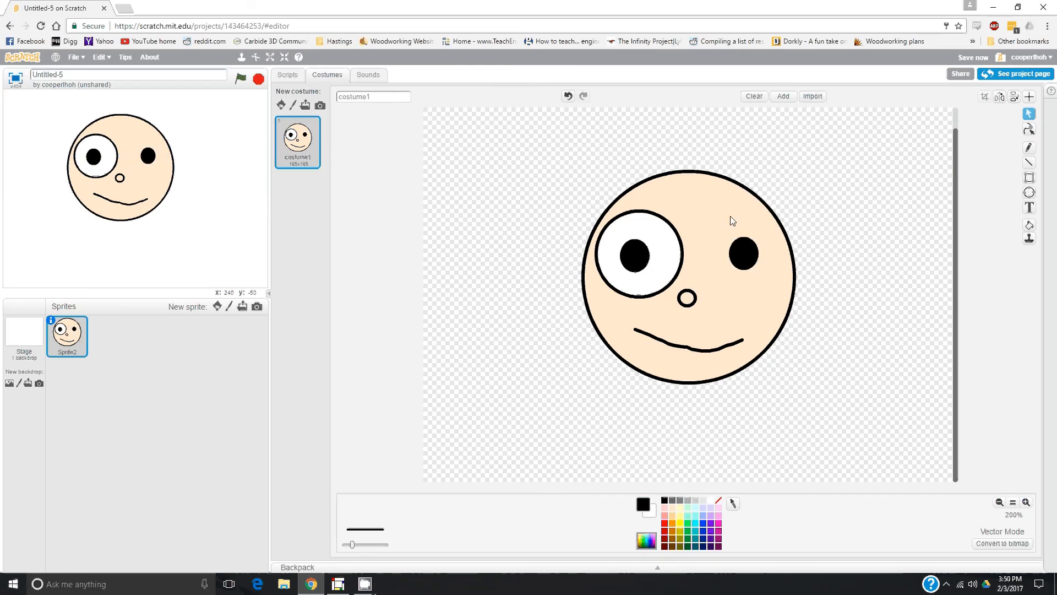
pyautogui.hotkey('ctrl', 'z')
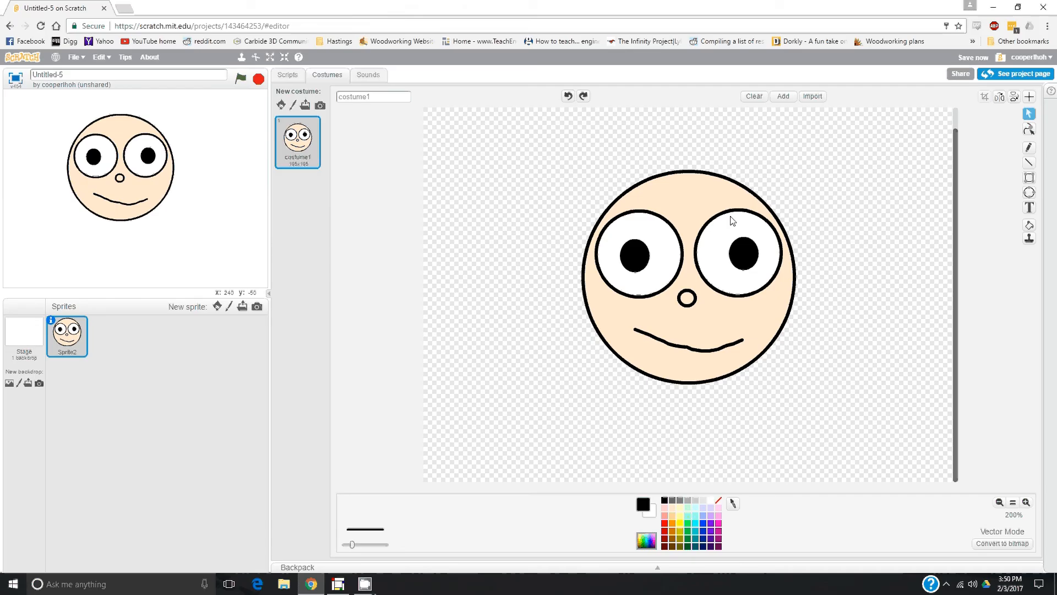
pyautogui.click(579, 96)
pyautogui.click(569, 97)
pyautogui.click(579, 98)
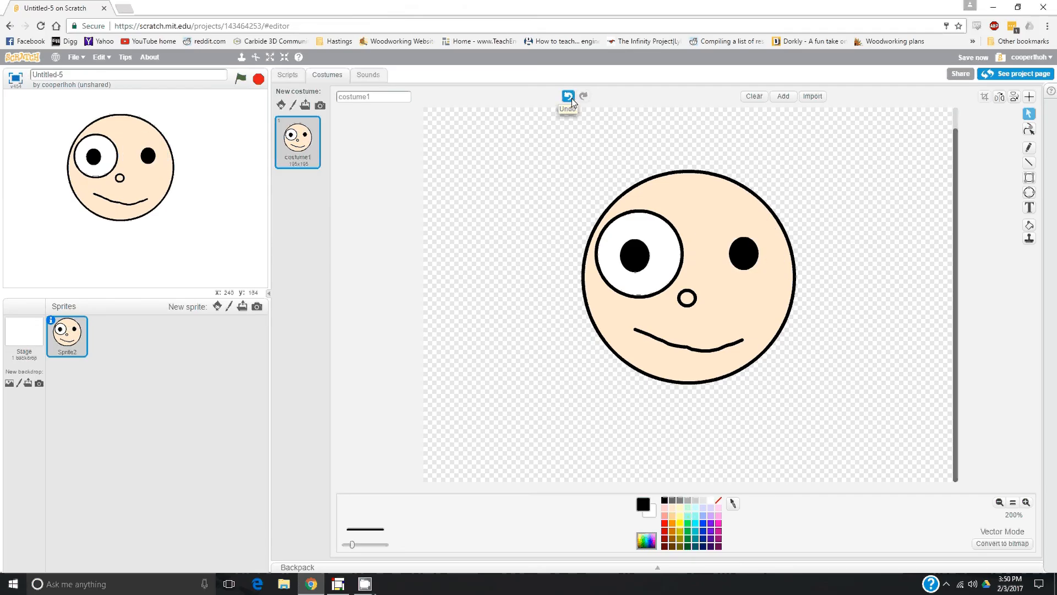
pyautogui.click(571, 98)
pyautogui.click(582, 97)
pyautogui.click(572, 99)
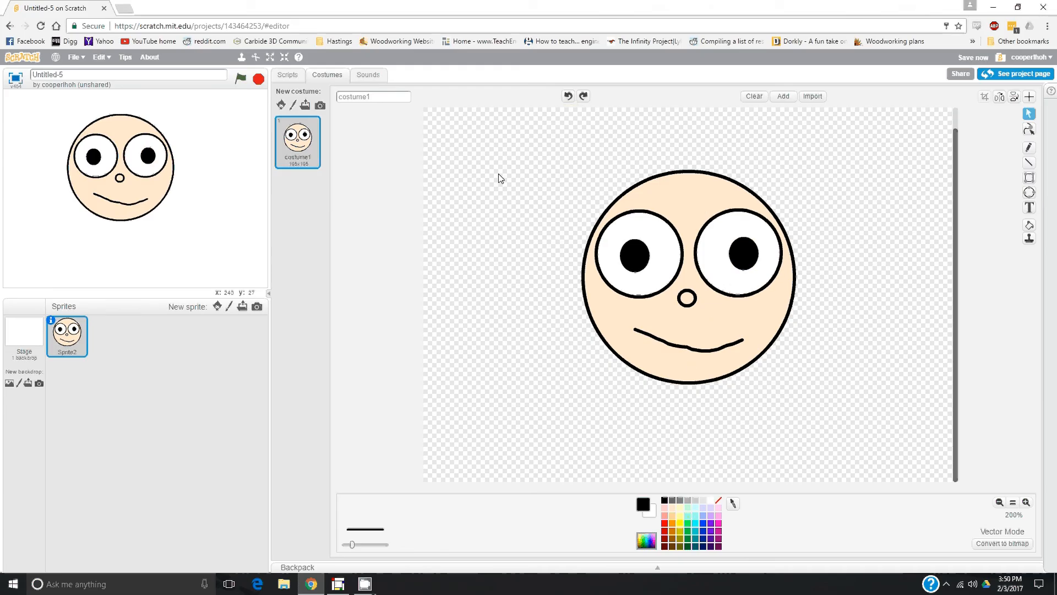
# Group the left eye's white circle and its black pupil into one object
pyautogui.click(645, 250)
pyautogui.click(449, 184)
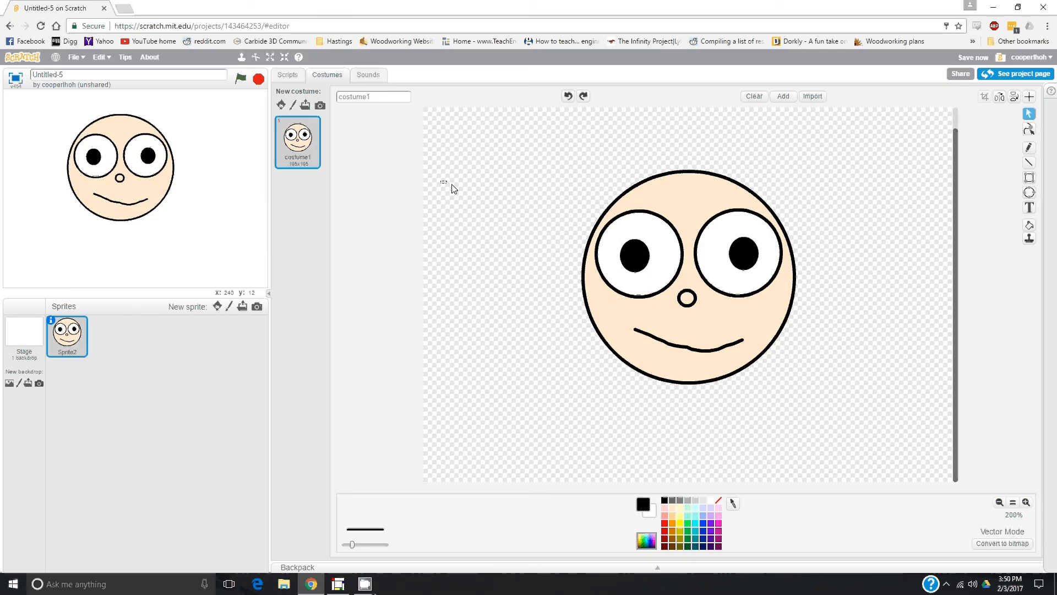
pyautogui.click(649, 237)
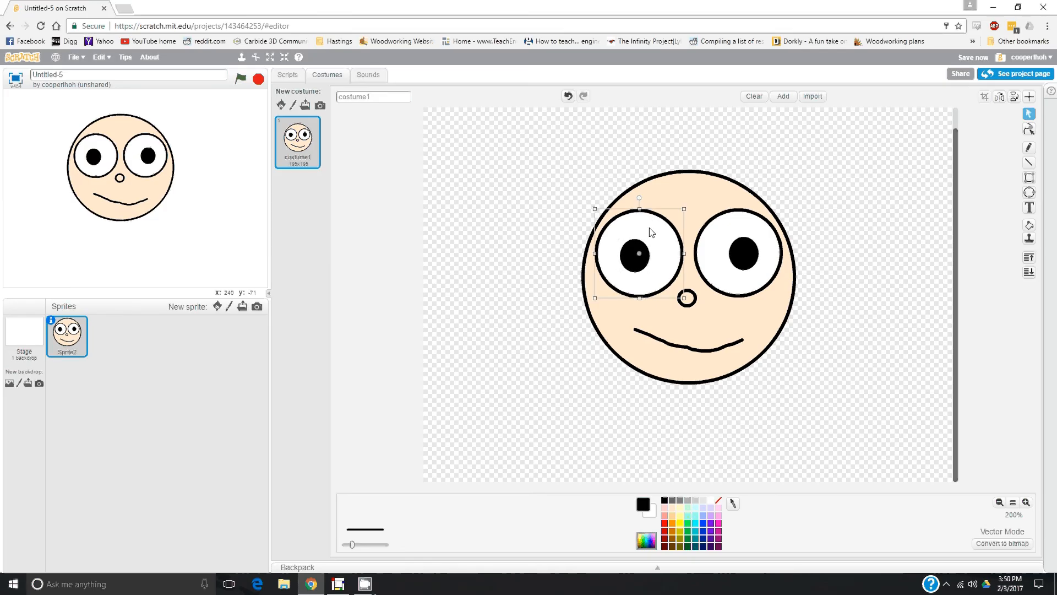
pyautogui.click(543, 182)
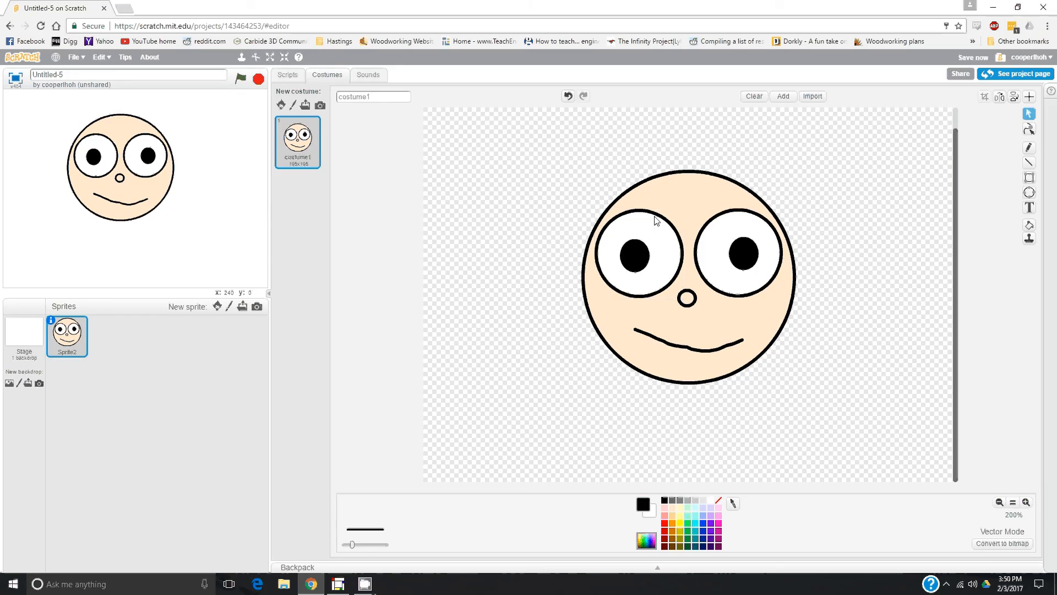
pyautogui.click(637, 260)
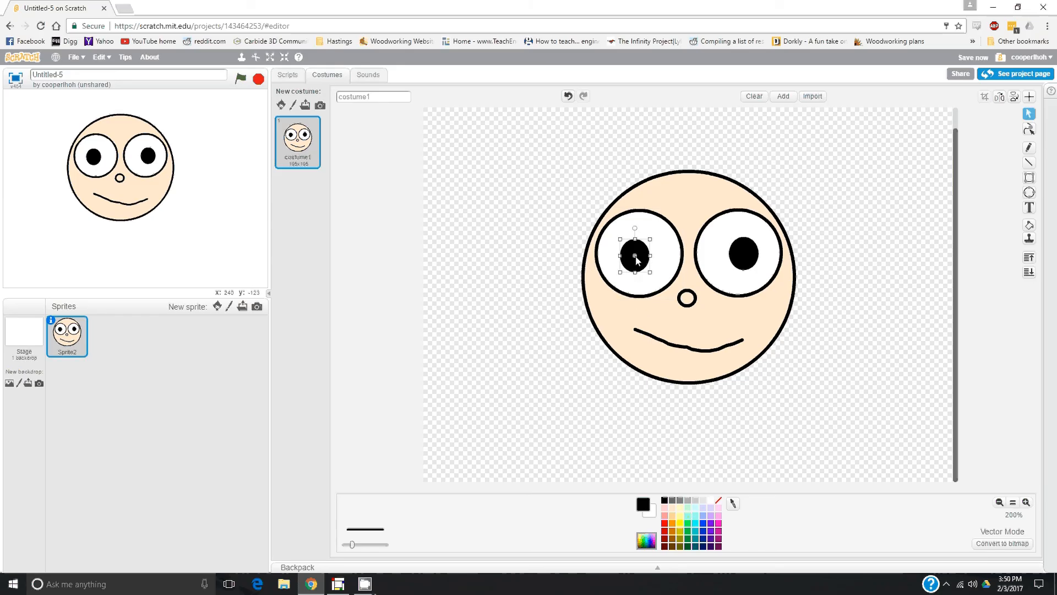
pyautogui.keyDown('shift'); pyautogui.click(665, 242); pyautogui.keyUp('shift')
pyautogui.moveTo(658, 237); pyautogui.dragTo(666, 242)
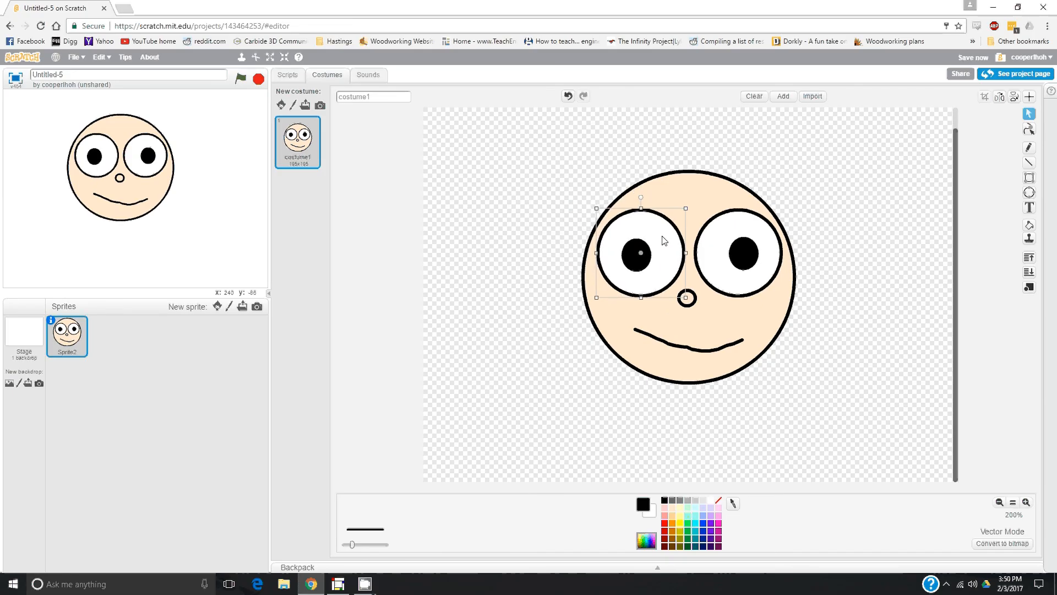
pyautogui.click(1029, 287)
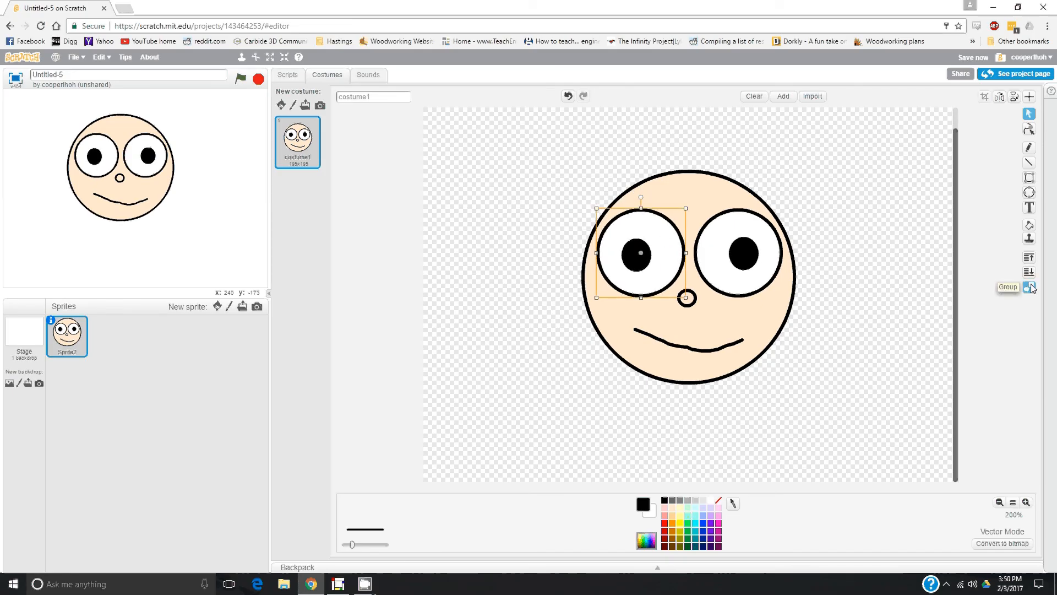
# Move the grouped left eye slightly up, and centre the right eye's white circle on its pupil
pyautogui.click(806, 283)
pyautogui.moveTo(672, 250); pyautogui.dragTo(721, 253)
pyautogui.click(742, 249)
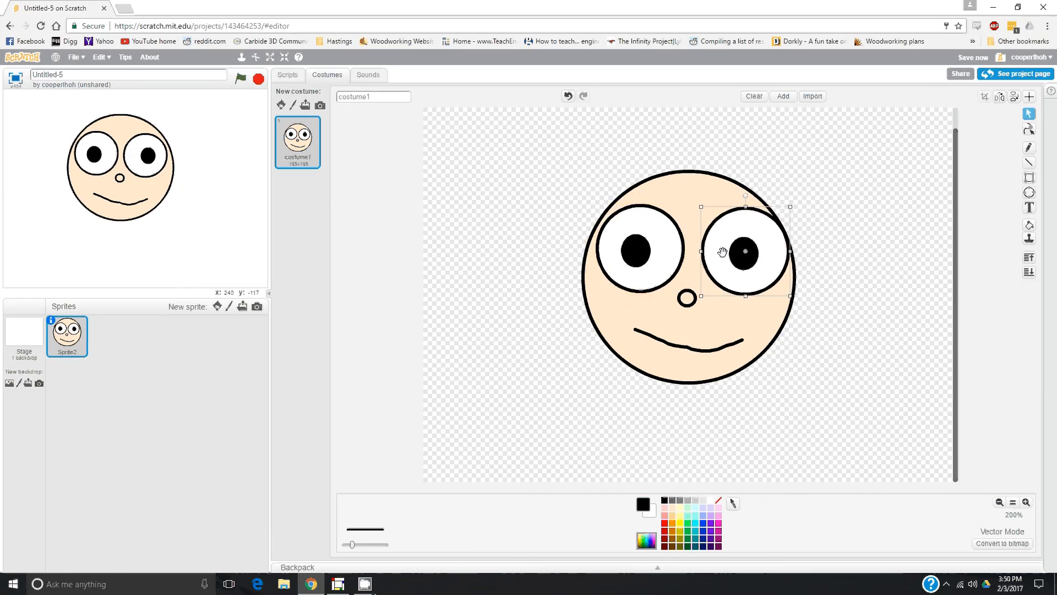
pyautogui.click(854, 265)
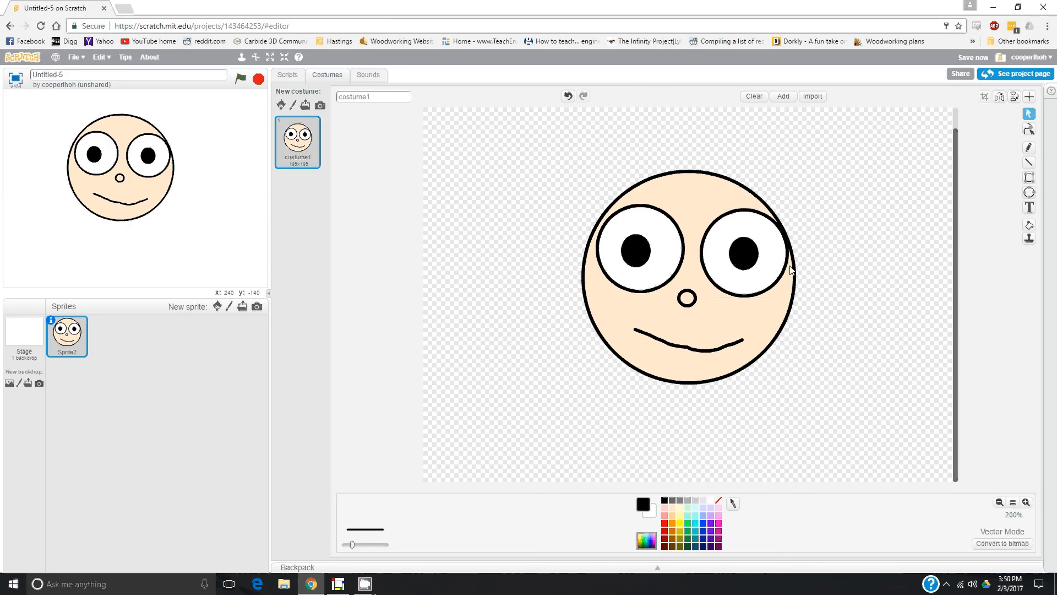
# Group the right eye's white circle with its pupil and move the group level with the left eye
pyautogui.click(757, 259)
pyautogui.keyDown('shift'); pyautogui.click(775, 252); pyautogui.keyUp('shift')
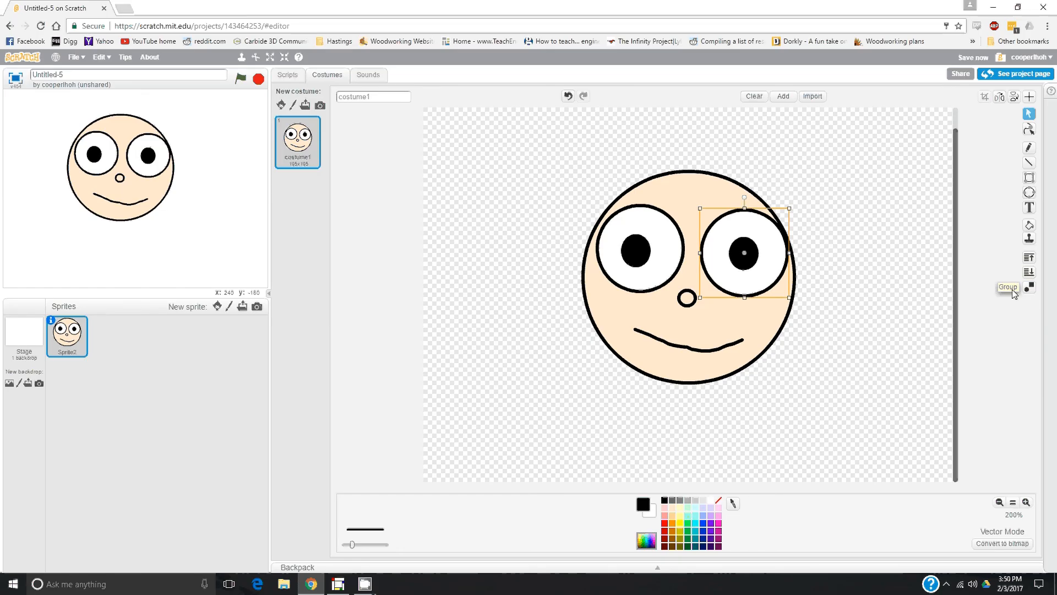
pyautogui.moveTo(771, 256); pyautogui.dragTo(764, 253)
pyautogui.click(829, 248)
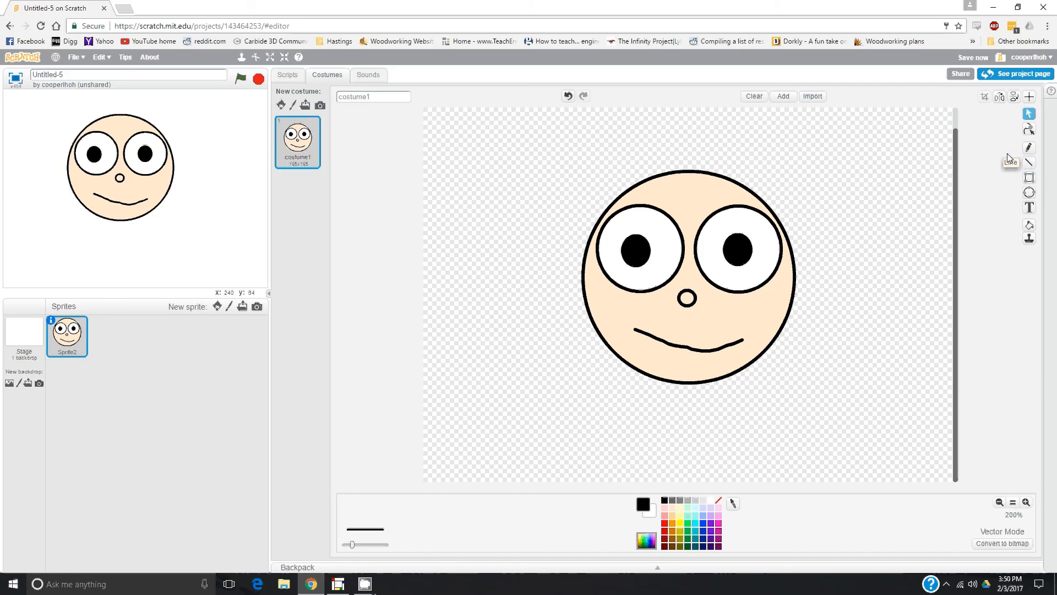
# Draw a large closed triangle from three connected straight black lines to the right of the head
pyautogui.click(1029, 164)
pyautogui.click(1030, 164)
pyautogui.moveTo(913, 164)
pyautogui.mouseDown()
pyautogui.moveTo(924, 212)
pyautogui.moveTo(922, 342)
pyautogui.moveTo(831, 225)
pyautogui.mouseUp()
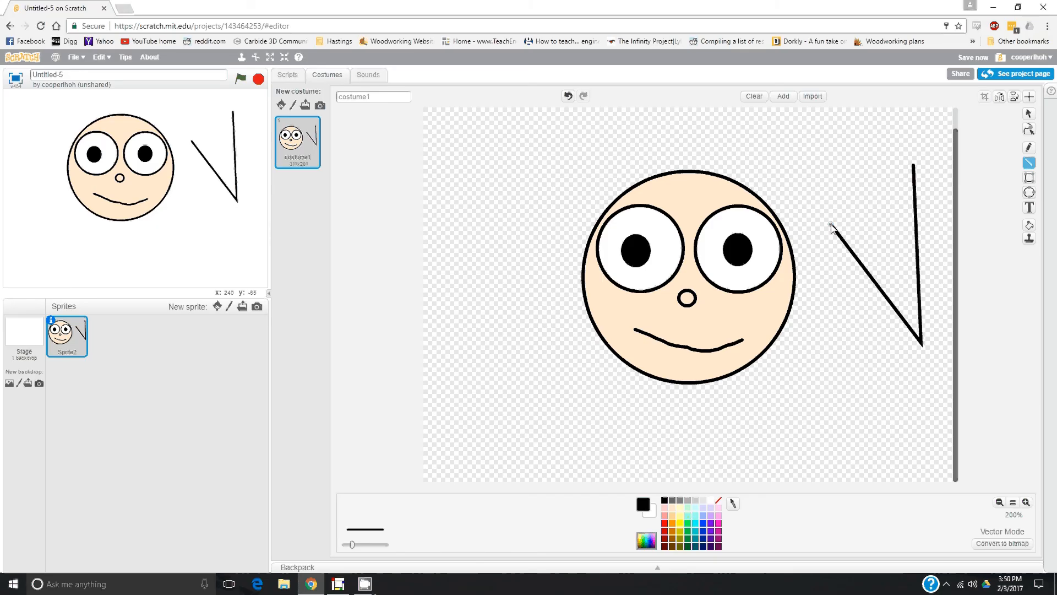
pyautogui.moveTo(832, 225); pyautogui.dragTo(914, 168)
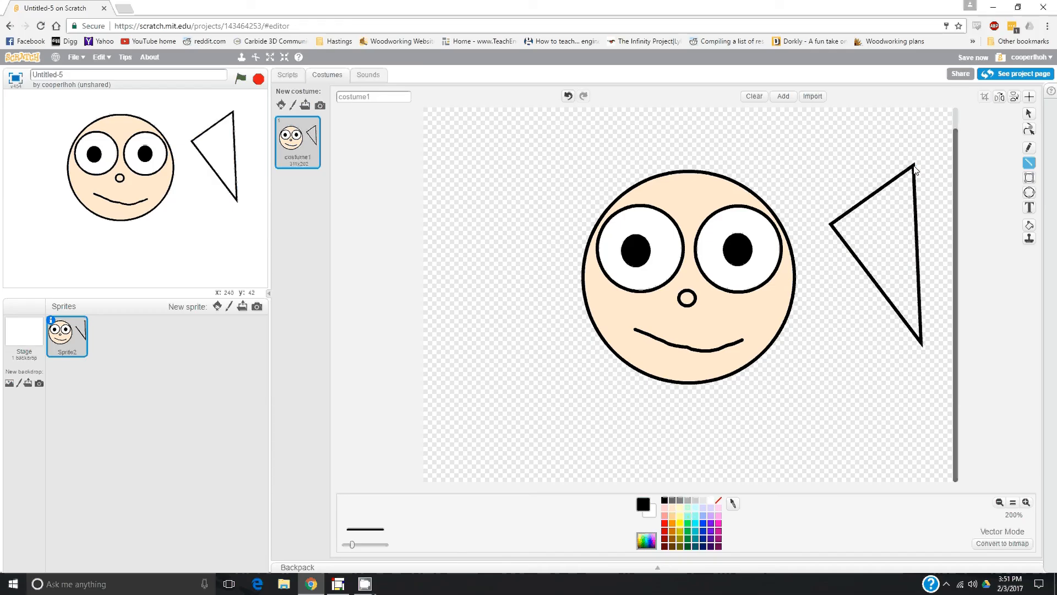
# Try filling the large triangle with solid black, and undo the fill
pyautogui.click(1029, 224)
pyautogui.click(895, 242)
pyautogui.hotkey('ctrl', 'z')
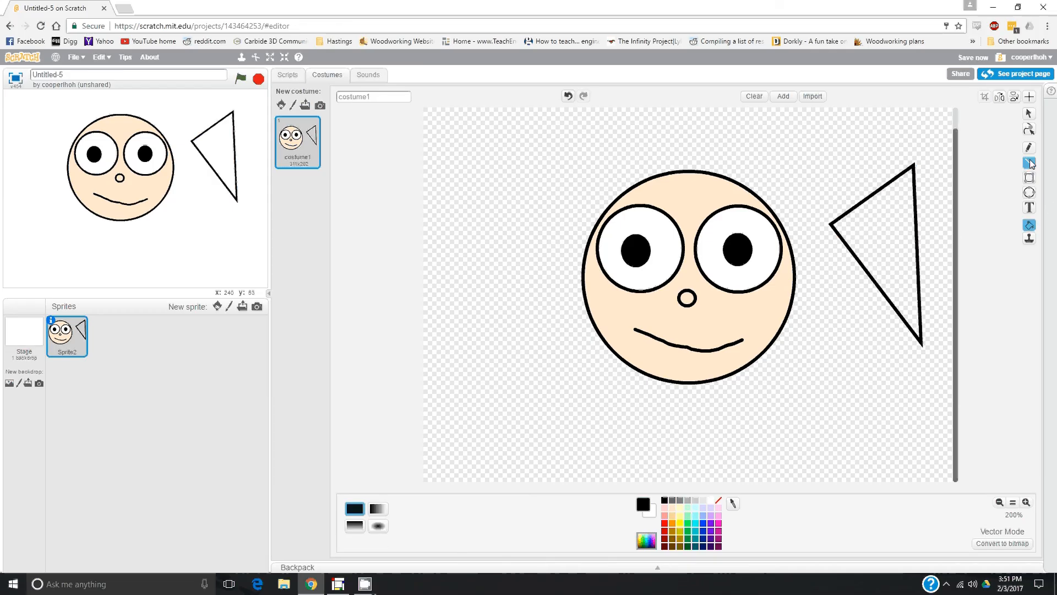
# Draw a smaller closed triangle from connected straight lines below the large triangle
pyautogui.click(1029, 163)
pyautogui.moveTo(883, 386)
pyautogui.mouseDown()
pyautogui.moveTo(801, 426)
pyautogui.moveTo(835, 364)
pyautogui.moveTo(857, 348)
pyautogui.moveTo(880, 366)
pyautogui.moveTo(883, 387)
pyautogui.mouseUp()
pyautogui.click(1029, 225)
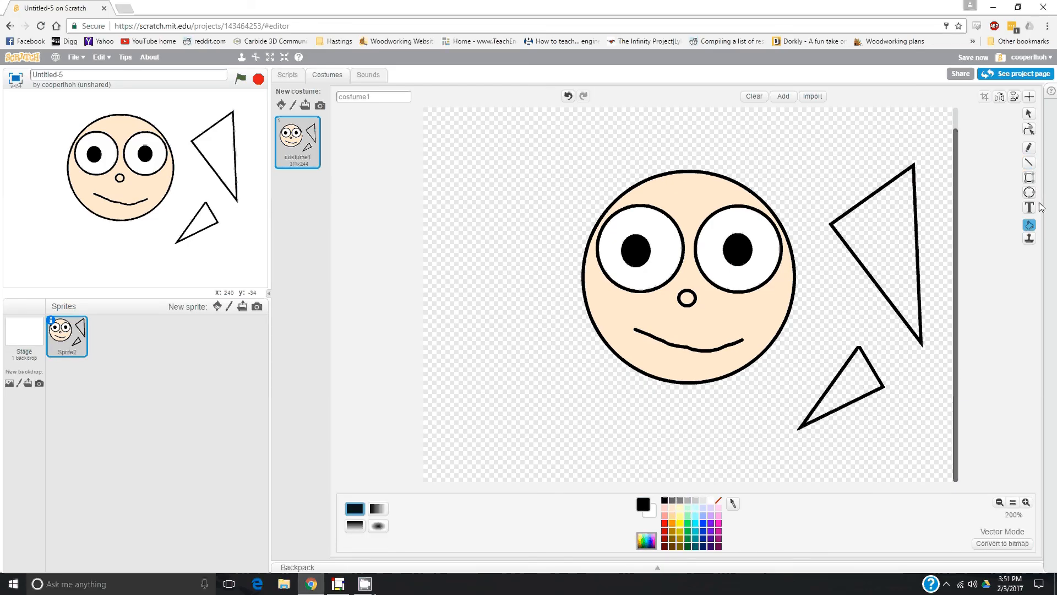
# Draw a narrow three-line shape left of the head with its lower end left open, and examine the gap up close
pyautogui.click(1029, 163)
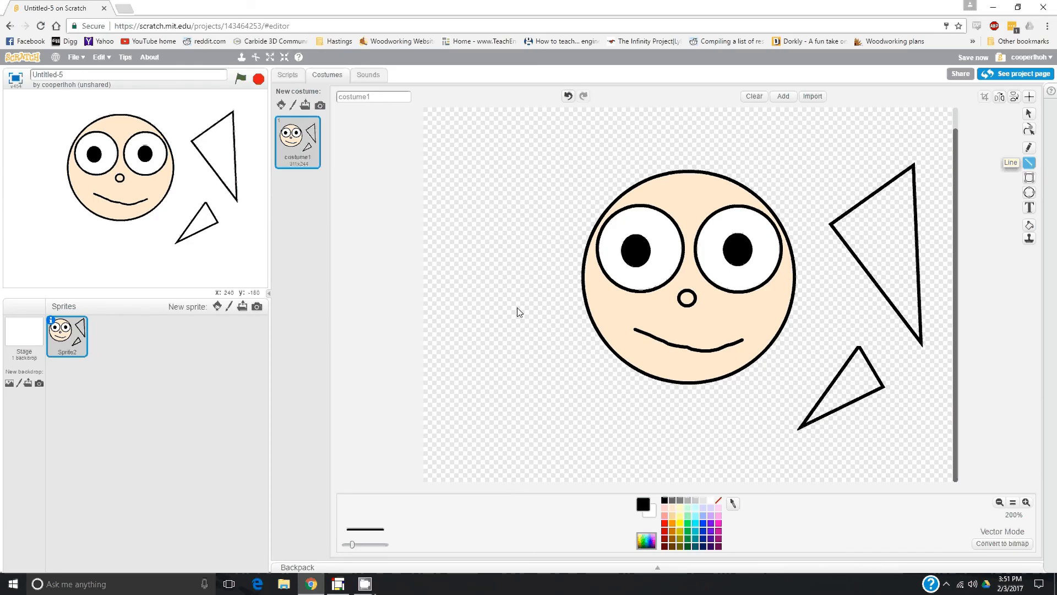
pyautogui.moveTo(517, 307)
pyautogui.mouseDown()
pyautogui.moveTo(538, 387)
pyautogui.moveTo(534, 293)
pyautogui.moveTo(516, 305)
pyautogui.mouseUp()
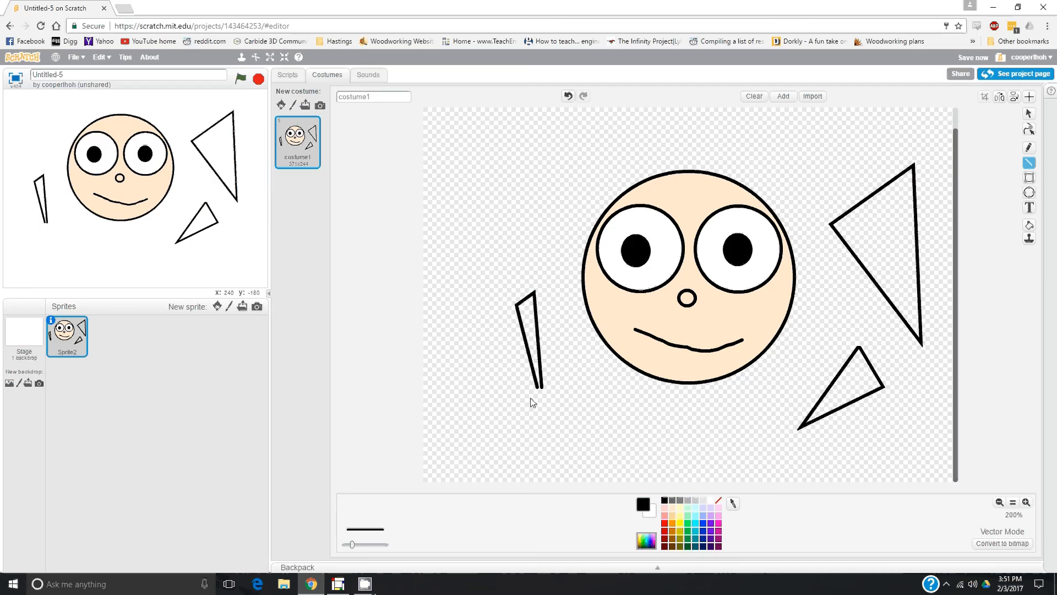
pyautogui.click(1027, 502)
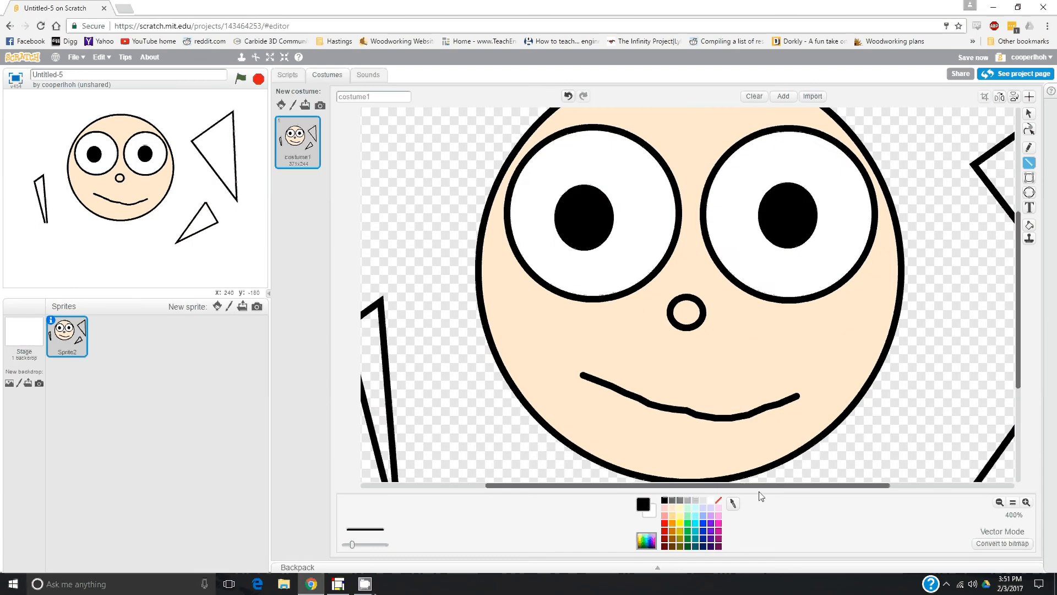
pyautogui.hscroll(-2, 763, 486)
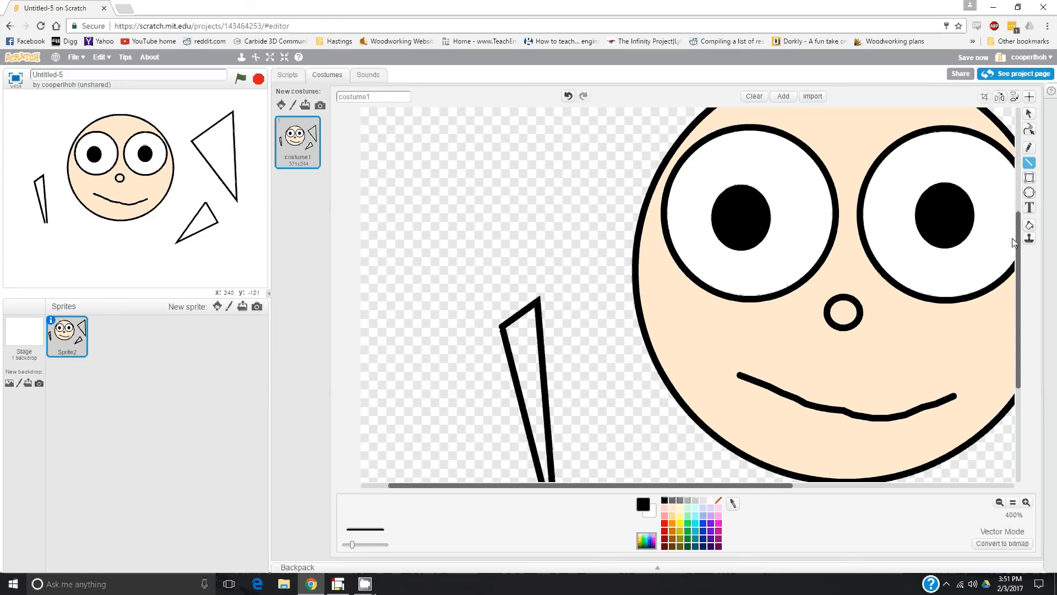
pyautogui.moveTo(1018, 245); pyautogui.dragTo(1018, 293)
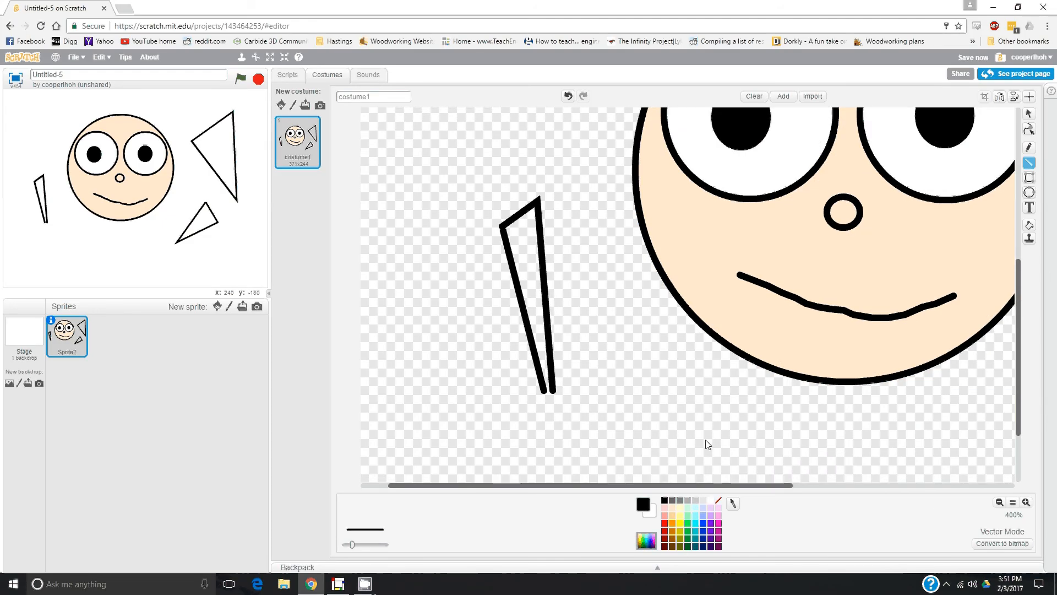
pyautogui.click(1012, 502)
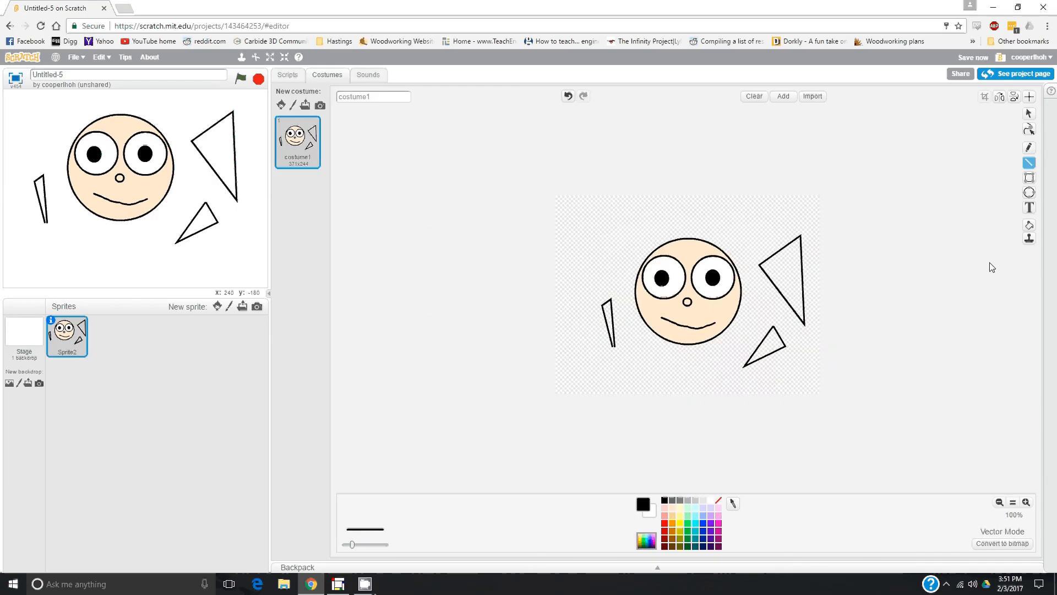
# Draw a cluster of three small black freckle dots on each cheek of the face with the Pencil tool
pyautogui.click(1026, 503)
pyautogui.click(1028, 148)
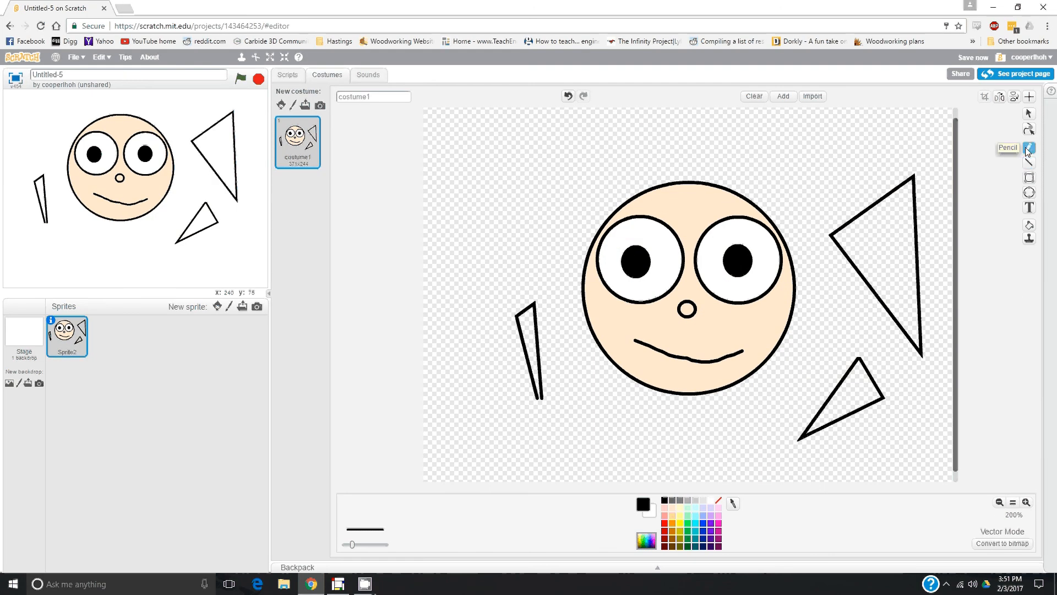
pyautogui.click(737, 329)
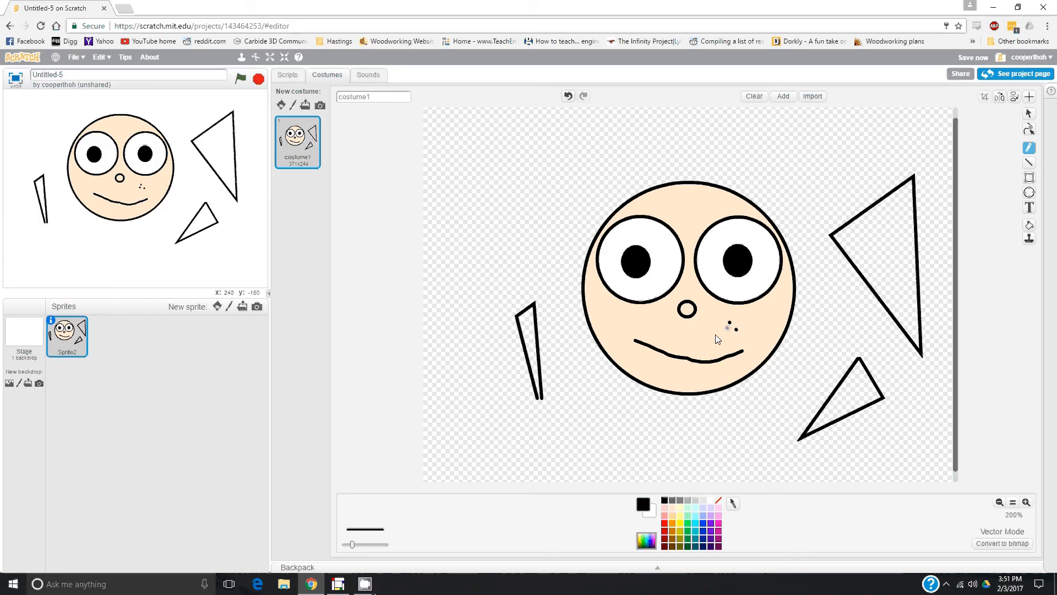
pyautogui.click(644, 324)
# Try flipping the small triangle below the large one up-down and left-right, returning it to its original orientation
pyautogui.click(1029, 113)
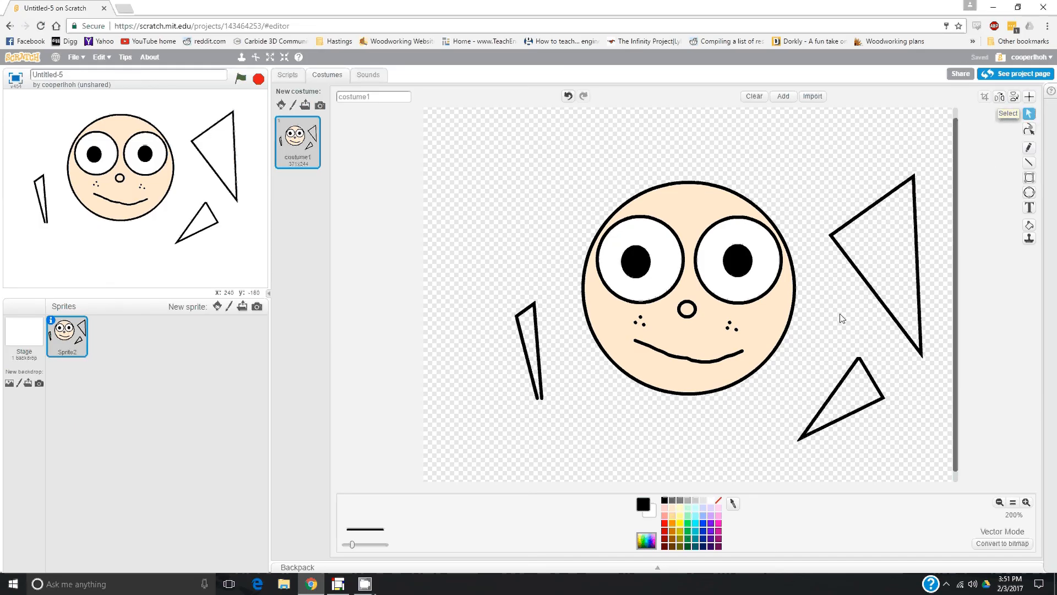
pyautogui.moveTo(803, 345); pyautogui.dragTo(897, 460)
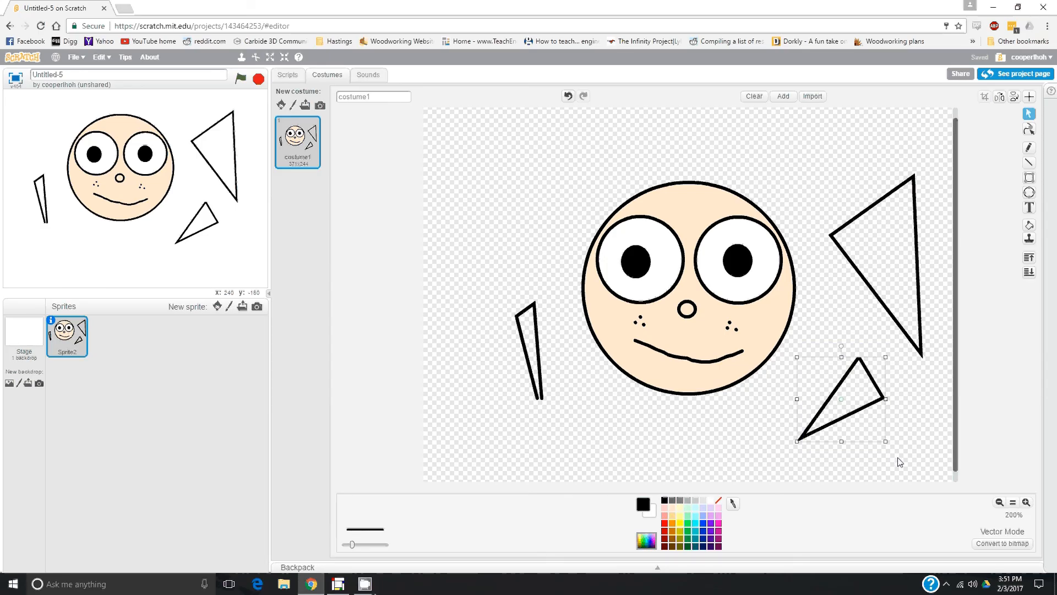
pyautogui.click(1016, 101)
pyautogui.click(1000, 102)
pyautogui.click(1015, 102)
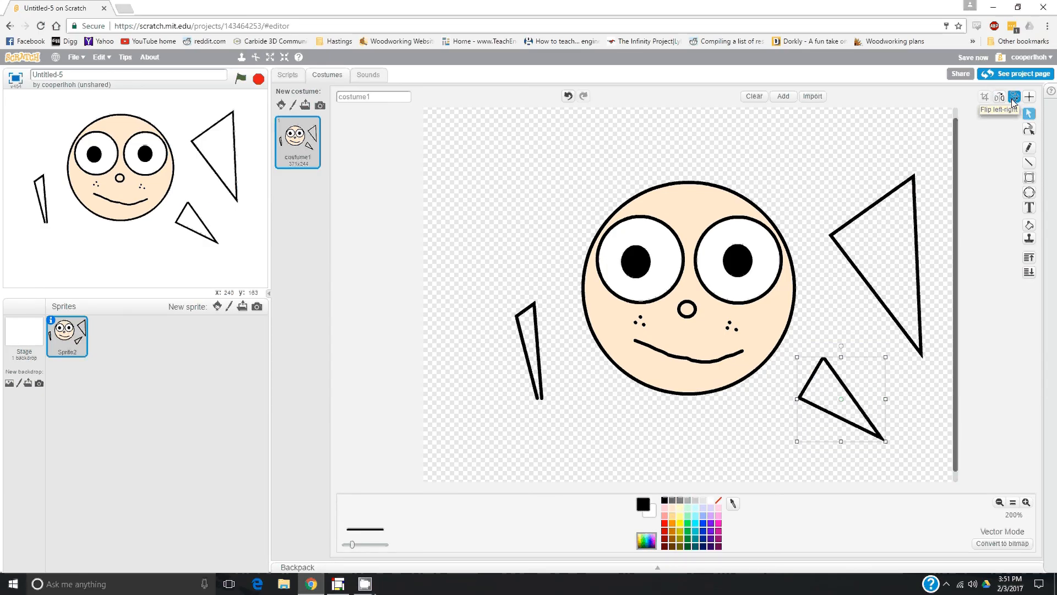
pyautogui.click(1001, 105)
pyautogui.click(999, 102)
pyautogui.click(1000, 101)
pyautogui.click(1001, 101)
pyautogui.click(1003, 102)
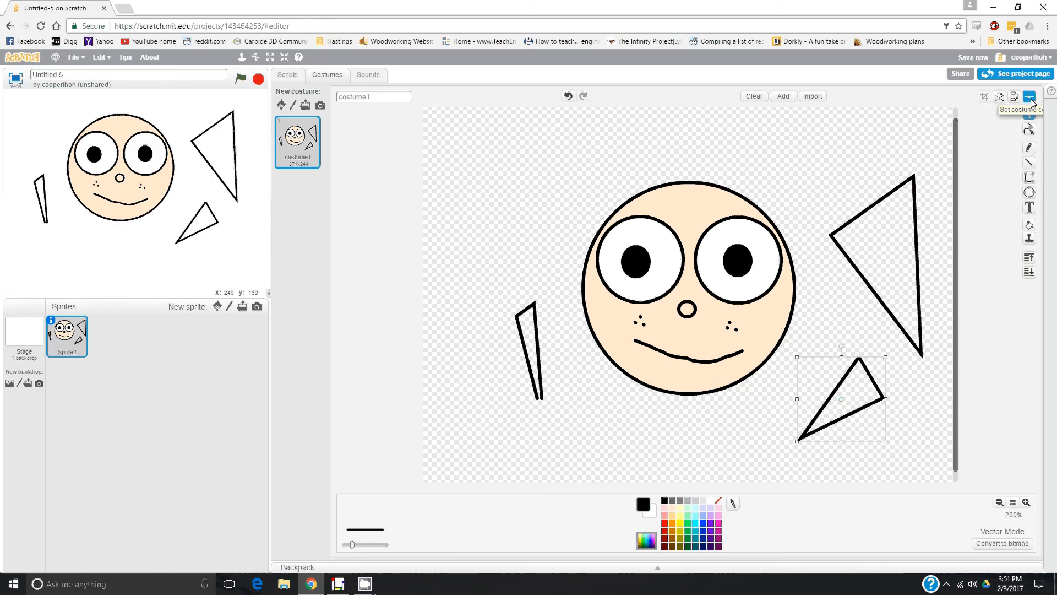
pyautogui.click(836, 453)
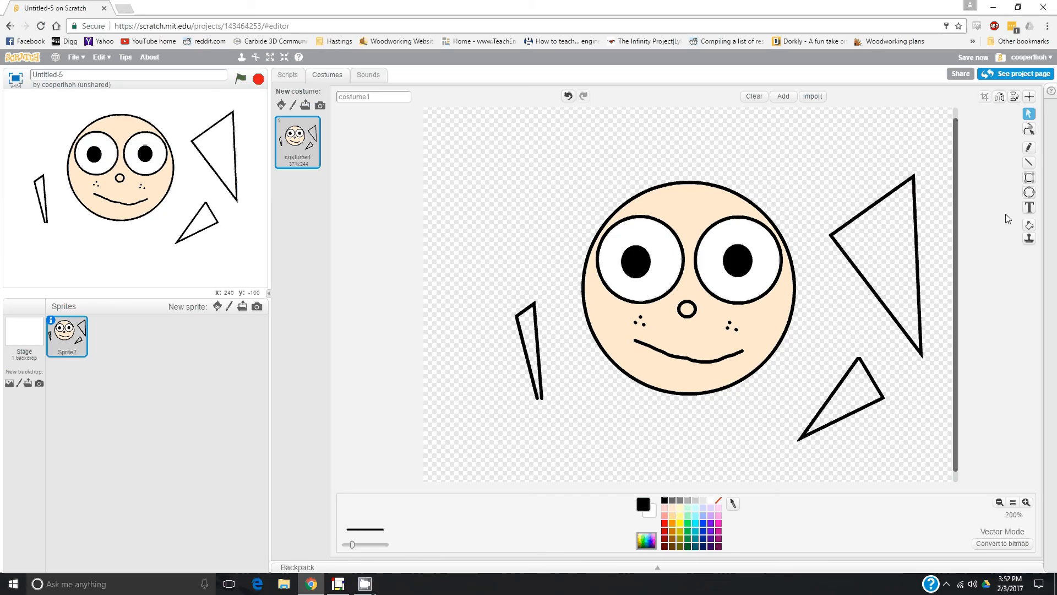
# Add the black Helvetica text "eohrgerghe" above the head, near the upper edge of the canvas
pyautogui.click(1029, 207)
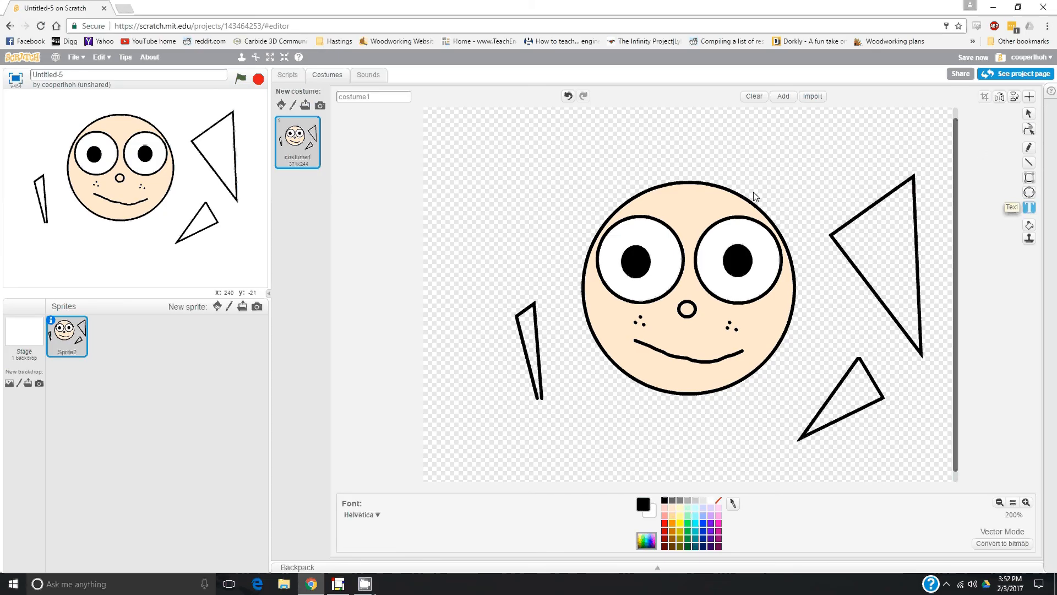
pyautogui.click(503, 128)
pyautogui.write('eohrgerghe')
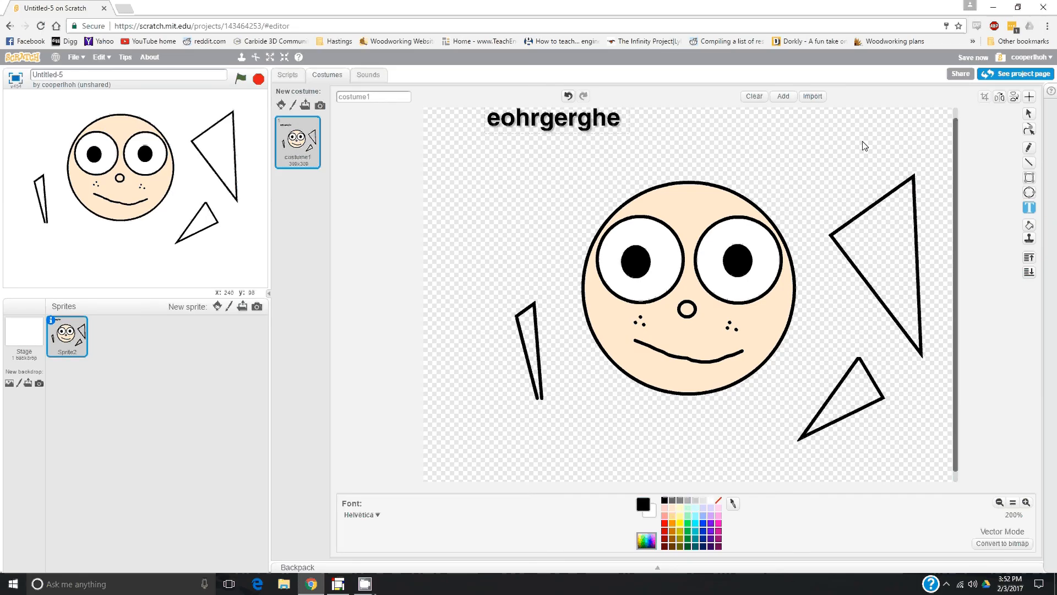
pyautogui.click(862, 143)
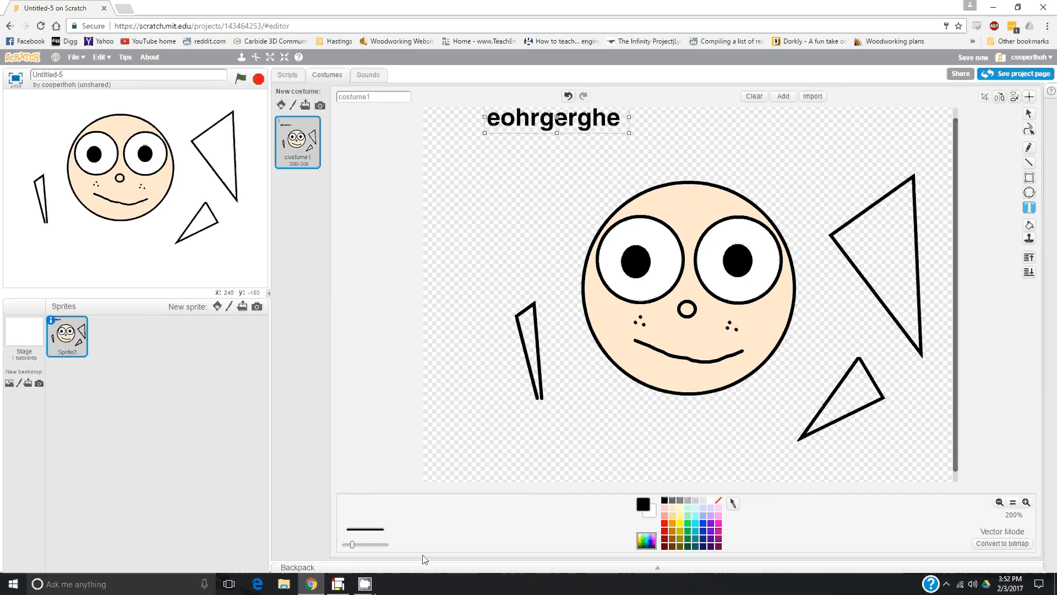